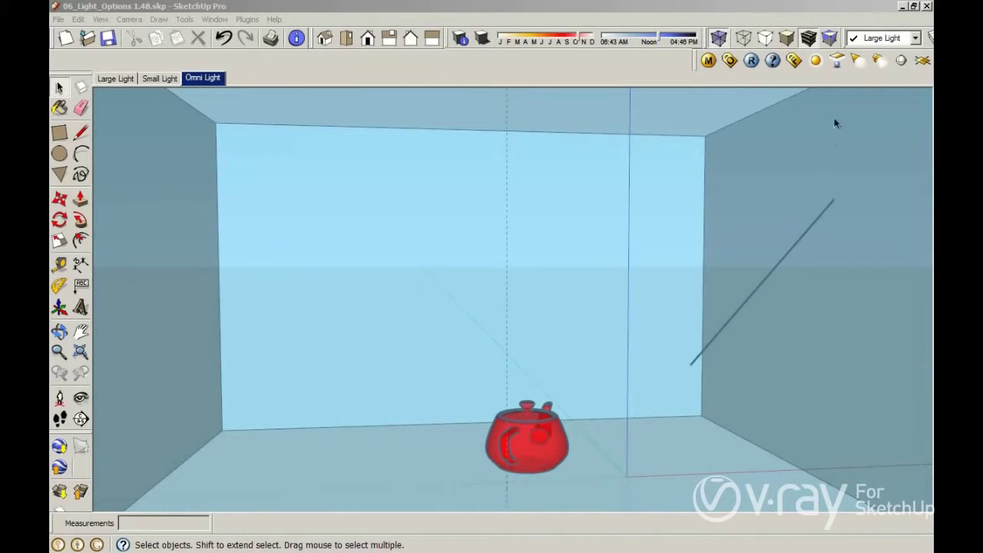
- Draw a V-Ray rectangle light panel near the right wall, facing the teapot
{"action": "left_click", "coordinate": [839, 62]}
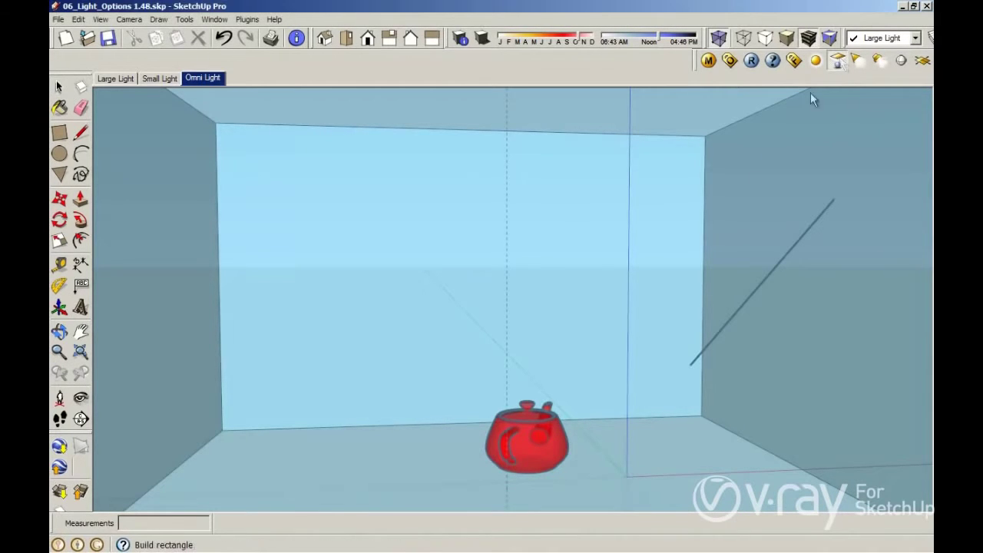
{"action": "left_click", "coordinate": [690, 366]}
{"action": "left_click", "coordinate": [833, 200]}
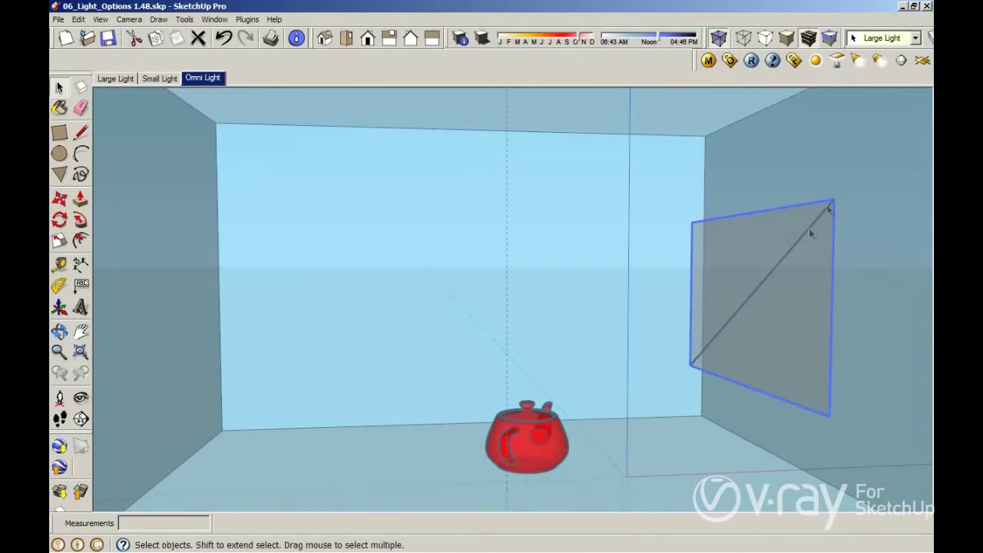
{"action": "right_click", "coordinate": [720, 252]}
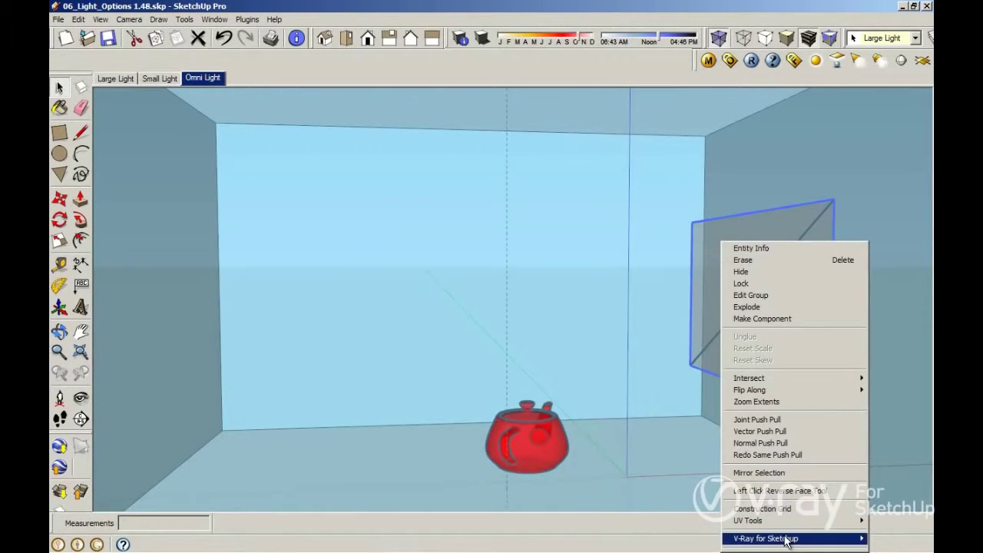
{"action": "mouse_move", "coordinate": [766, 539]}
{"action": "left_click", "coordinate": [893, 538]}
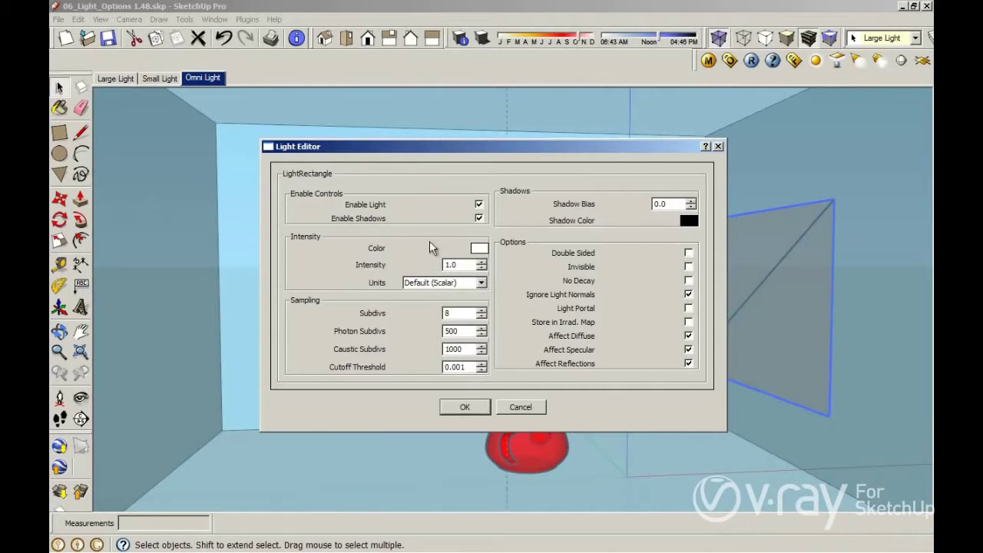
{"action": "left_click", "coordinate": [479, 249]}
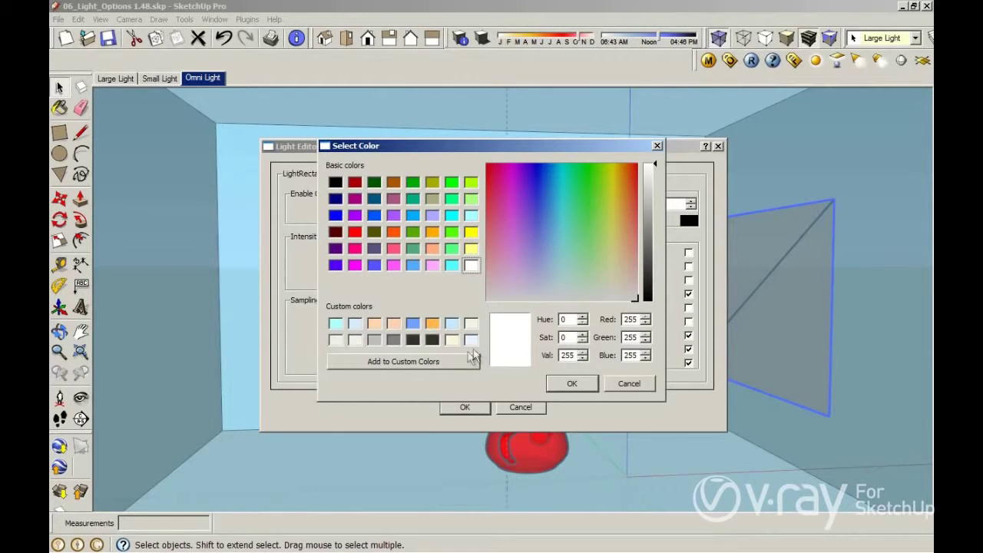
{"action": "left_click", "coordinate": [452, 341]}
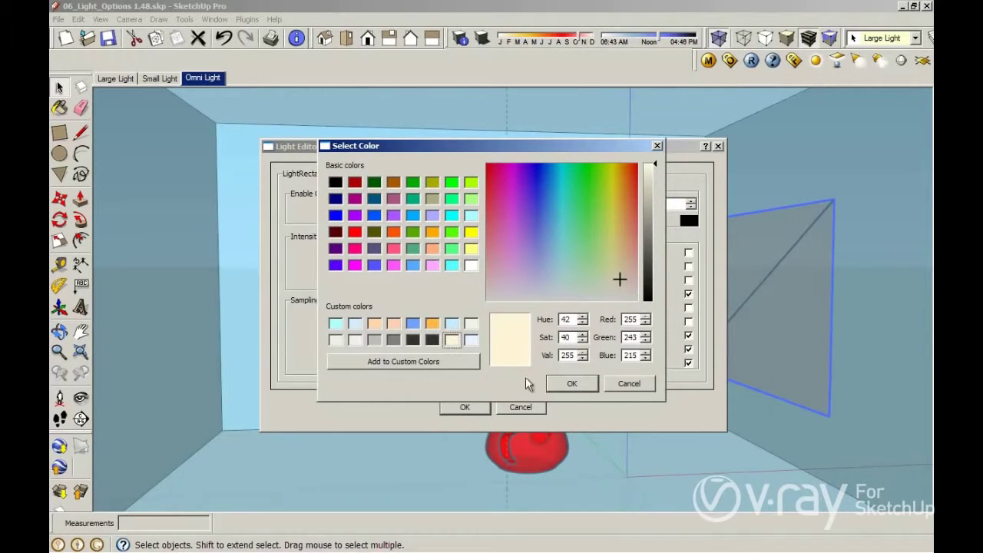
{"action": "left_click", "coordinate": [628, 383]}
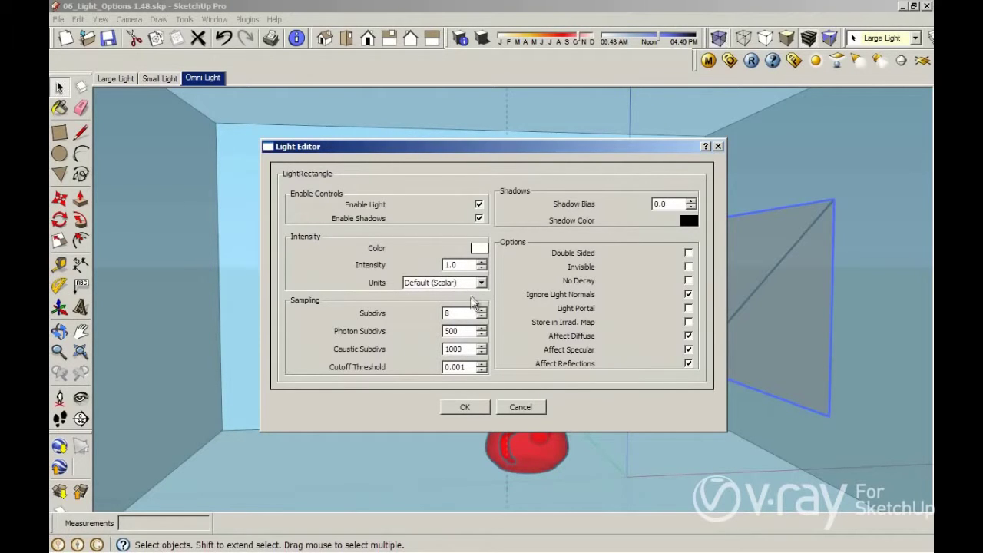
{"action": "left_click", "coordinate": [481, 283]}
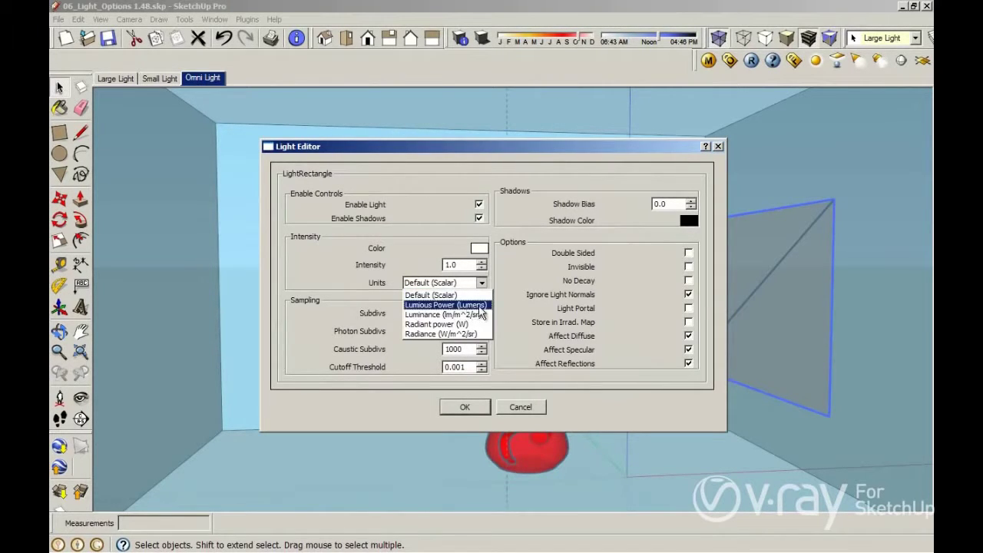
{"action": "left_click", "coordinate": [390, 320]}
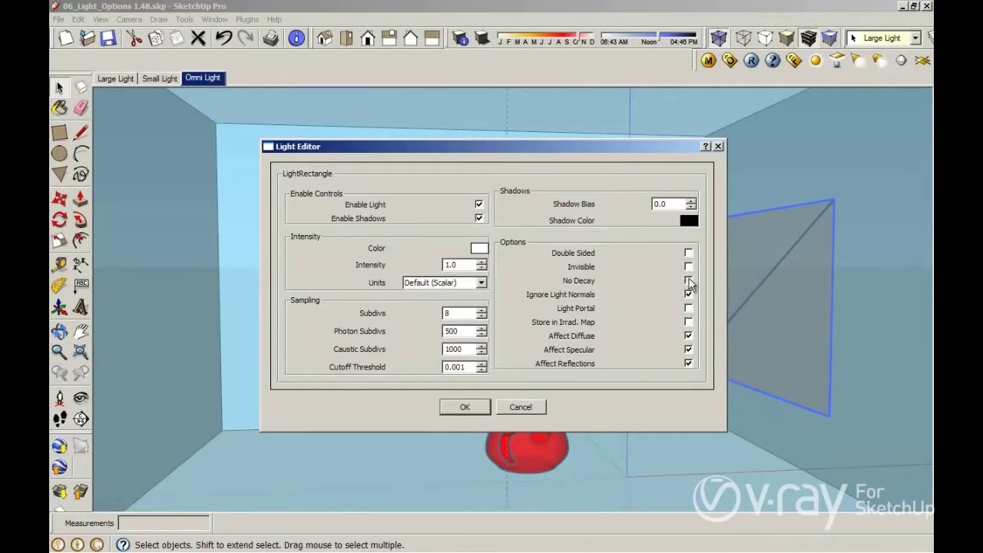
{"action": "left_click", "coordinate": [467, 407]}
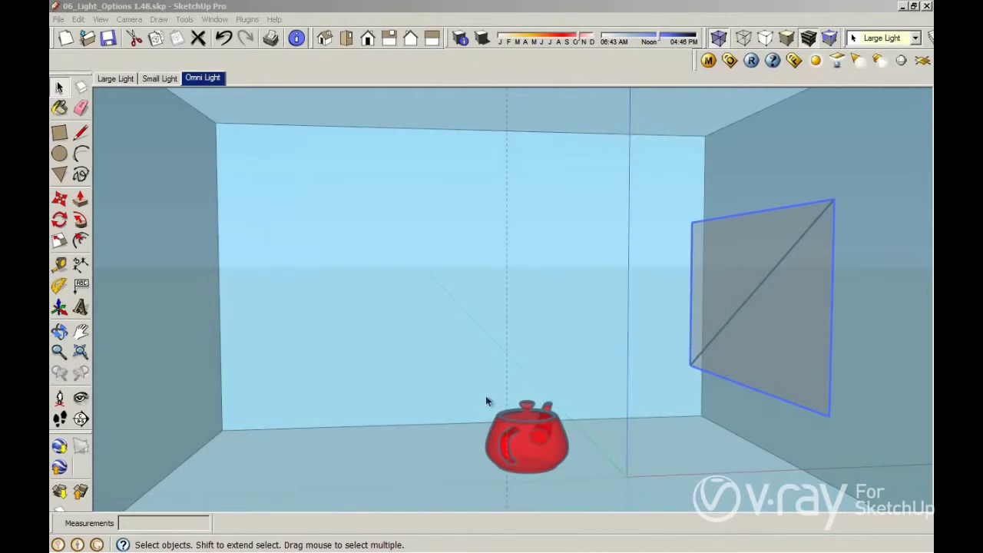
{"action": "left_click", "coordinate": [753, 62]}
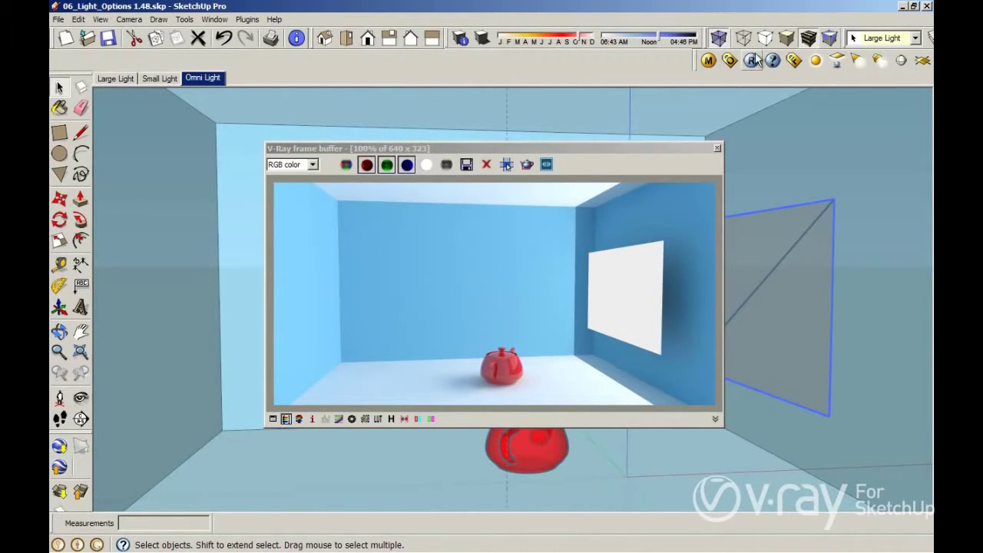
- Bring up the context options for the rectangle light panel
{"action": "right_click", "coordinate": [778, 235]}
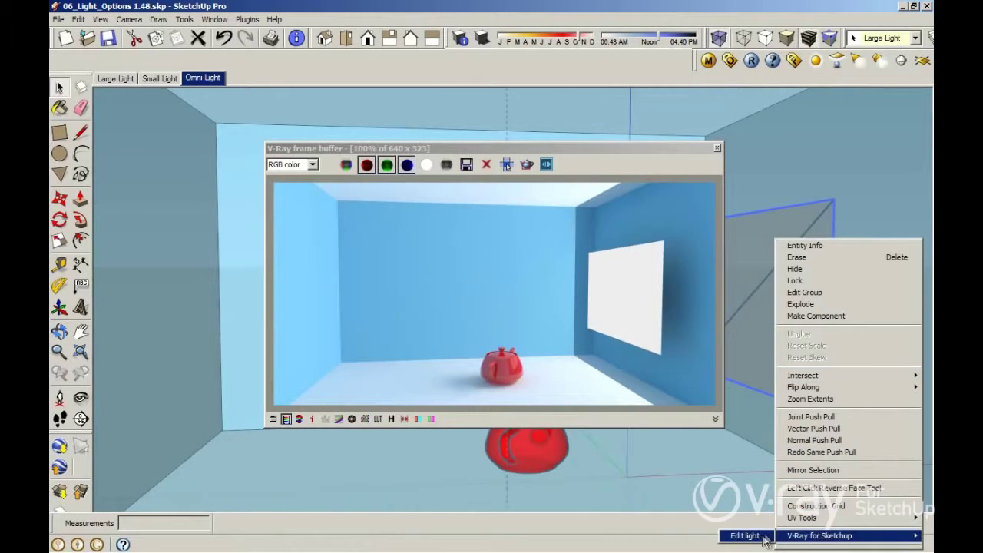
- Turn off No Decay and enable Ignore Light Normals on the light, then re-render
{"action": "left_click", "coordinate": [742, 538]}
{"action": "left_click", "coordinate": [688, 280]}
{"action": "left_click", "coordinate": [688, 294]}
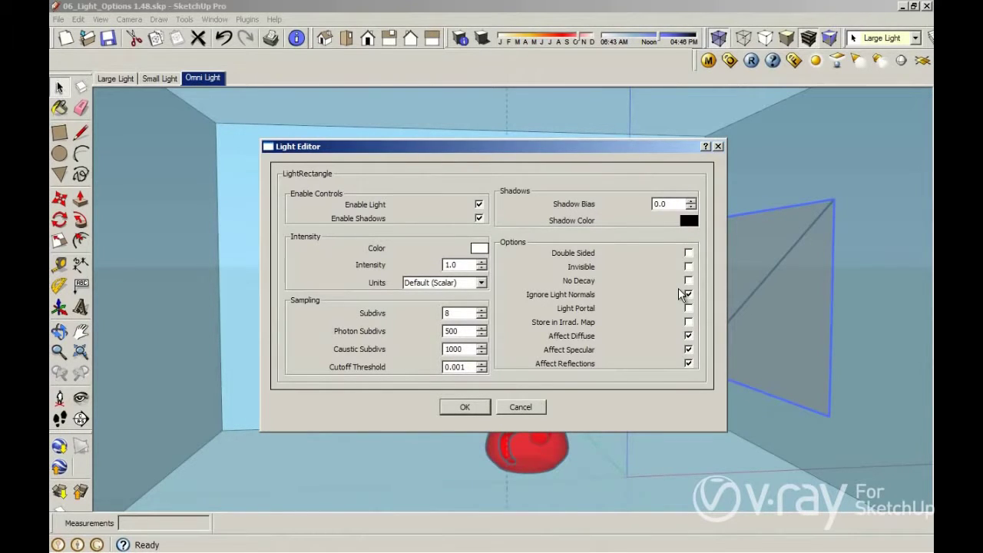
{"action": "left_click", "coordinate": [465, 407]}
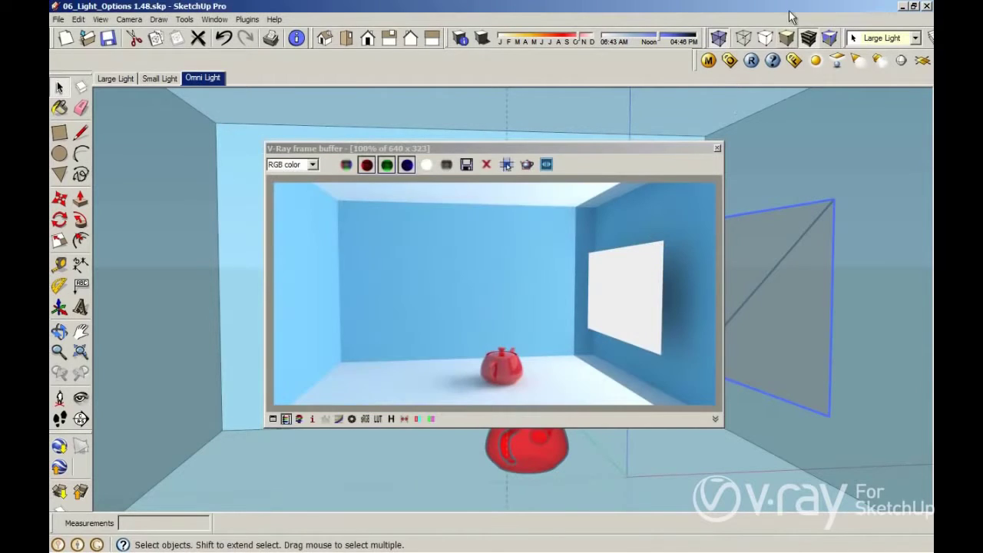
{"action": "left_click", "coordinate": [753, 62]}
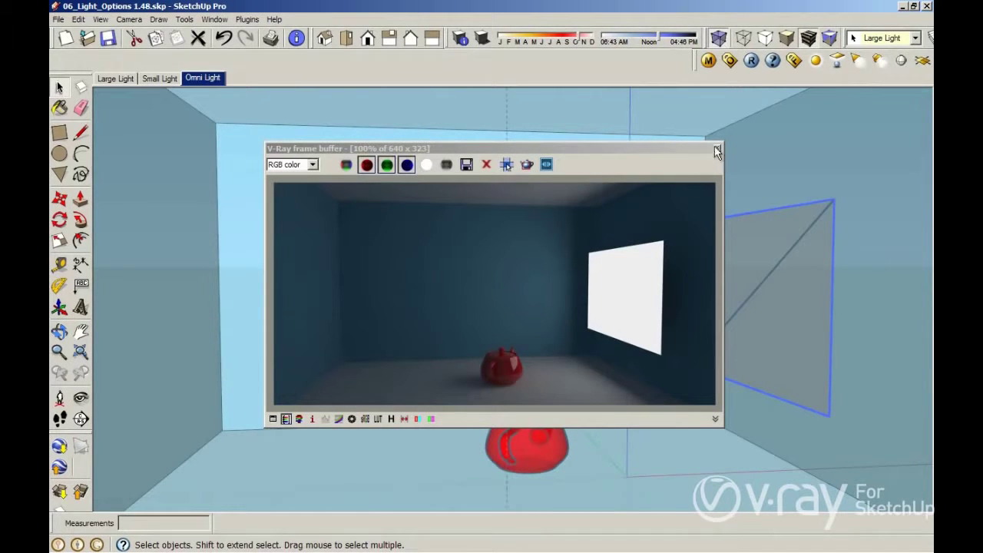
{"action": "right_click", "coordinate": [748, 242]}
{"action": "mouse_move", "coordinate": [799, 539]}
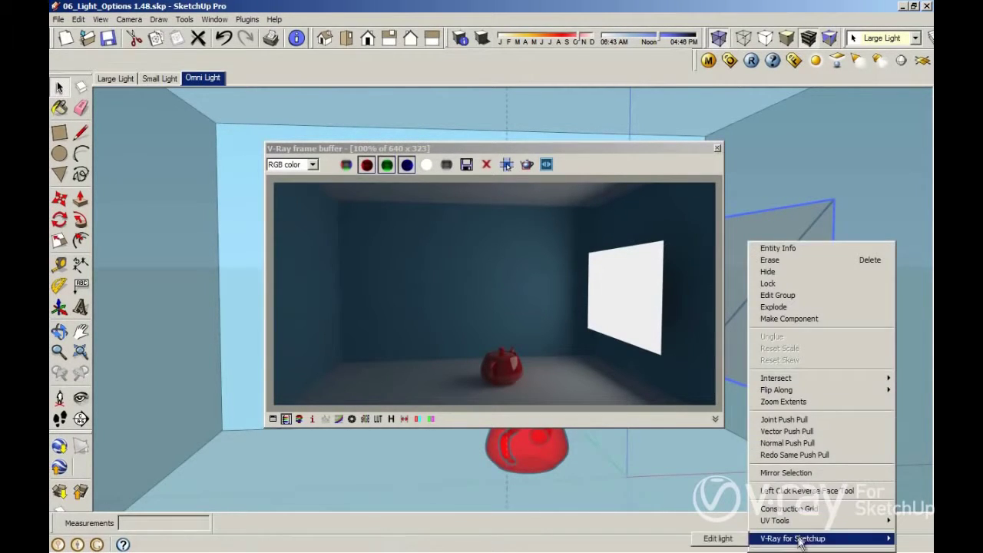
- Make the rectangle light Double Sided and re-render to light the right wall
{"action": "left_click", "coordinate": [717, 538]}
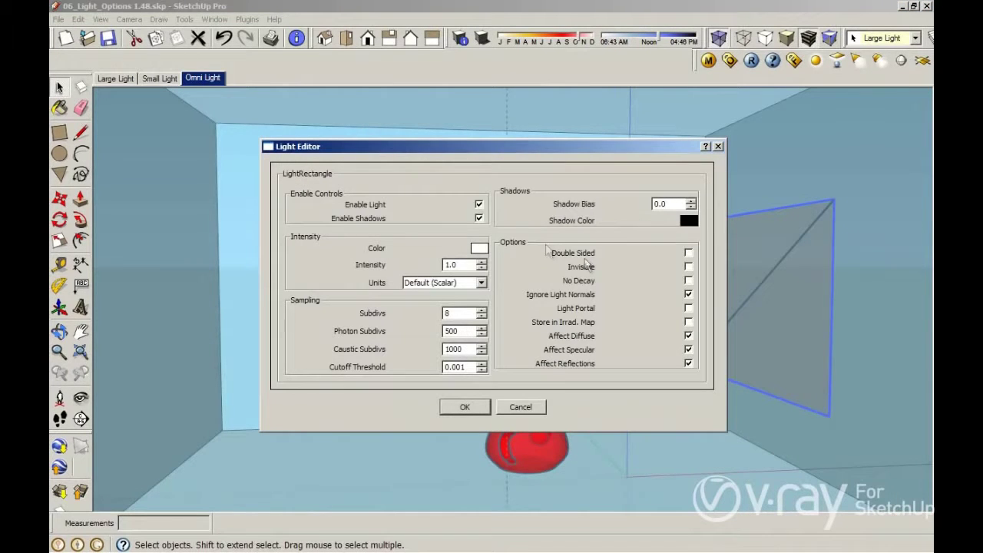
{"action": "left_click", "coordinate": [688, 252]}
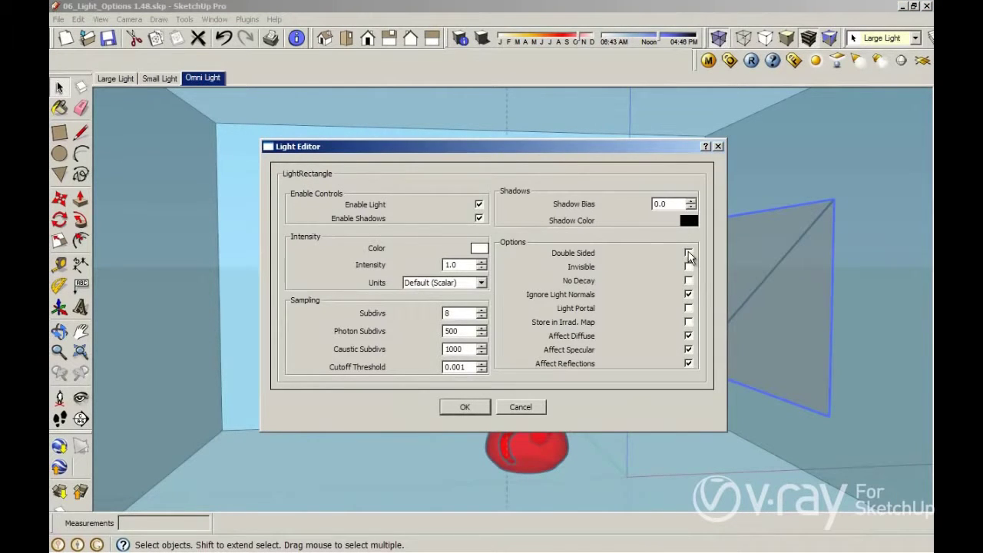
{"action": "left_click", "coordinate": [464, 407]}
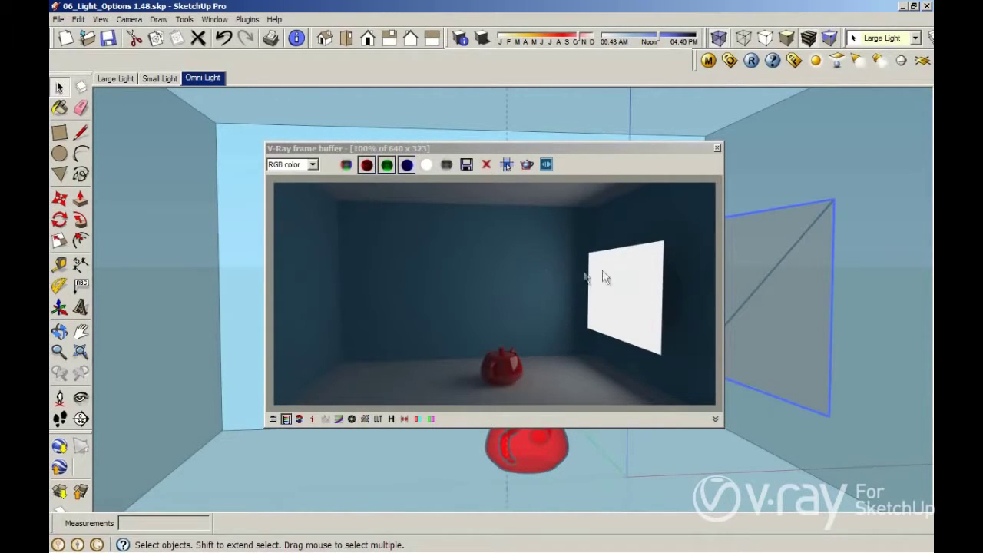
{"action": "left_click", "coordinate": [752, 61]}
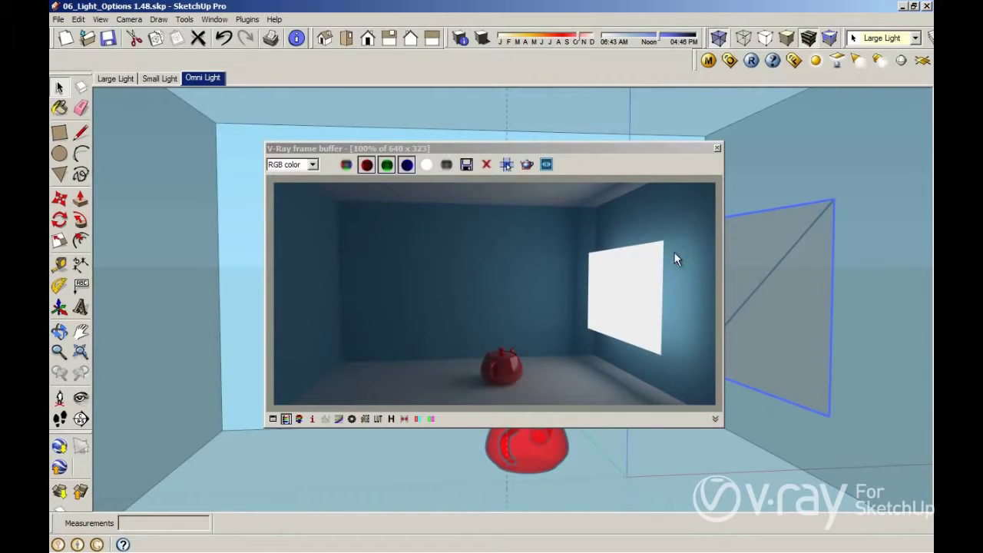
{"action": "right_click", "coordinate": [788, 242]}
{"action": "mouse_move", "coordinate": [685, 538]}
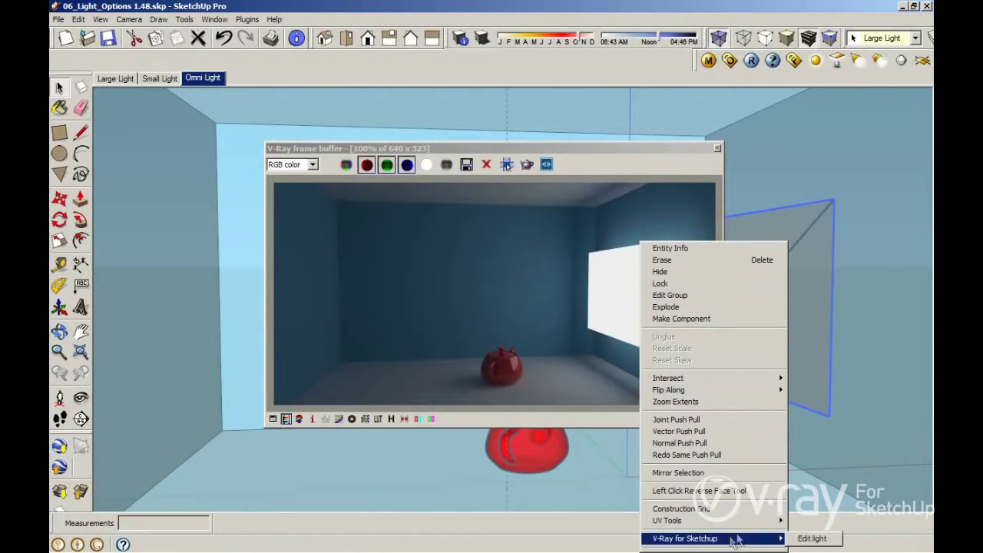
- In the light's Edit light settings, check Invisible
{"action": "left_click", "coordinate": [810, 538]}
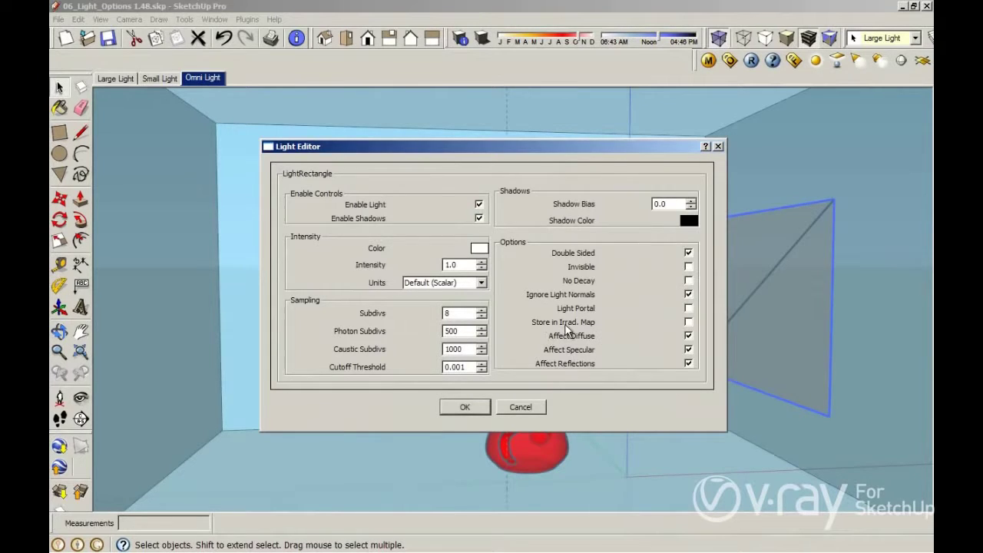
{"action": "left_click", "coordinate": [689, 266]}
- Enable Store in Irrad. Map for the light and re-render with the panel hidden
{"action": "left_click", "coordinate": [688, 322]}
{"action": "left_click", "coordinate": [463, 407]}
{"action": "scroll", "coordinate": [464, 388], "scroll_direction": "up", "scroll_amount": 1}
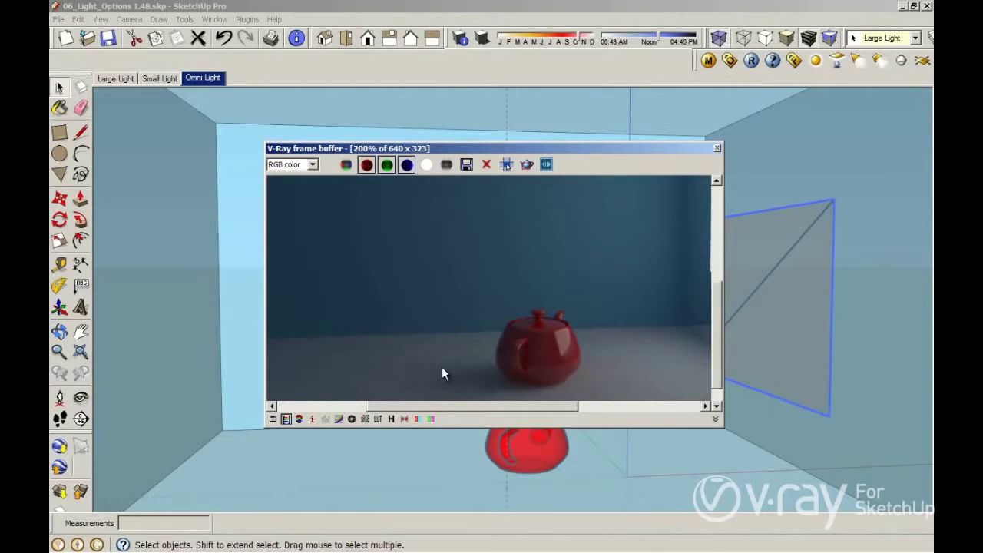
{"action": "left_click", "coordinate": [757, 61]}
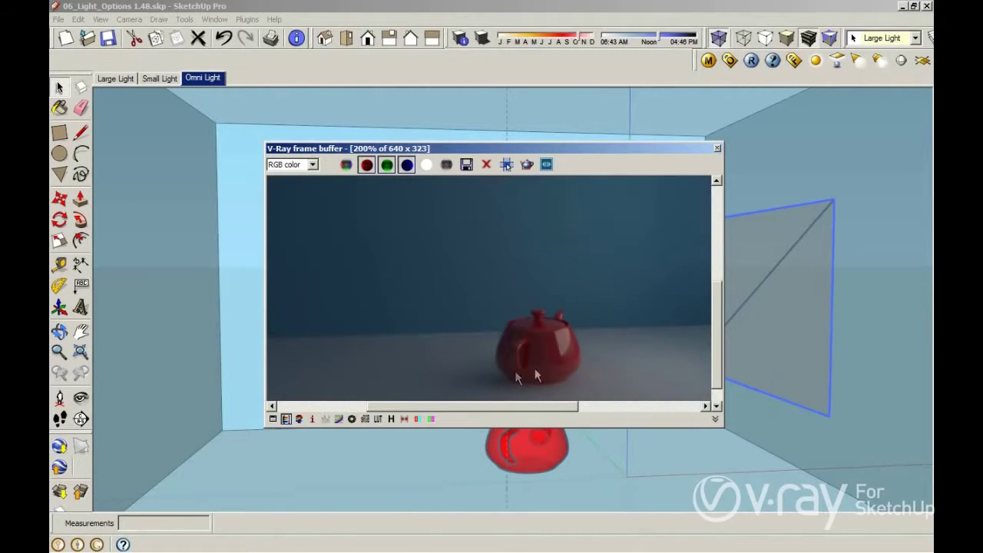
{"action": "scroll", "coordinate": [712, 316], "scroll_direction": "down", "scroll_amount": 1}
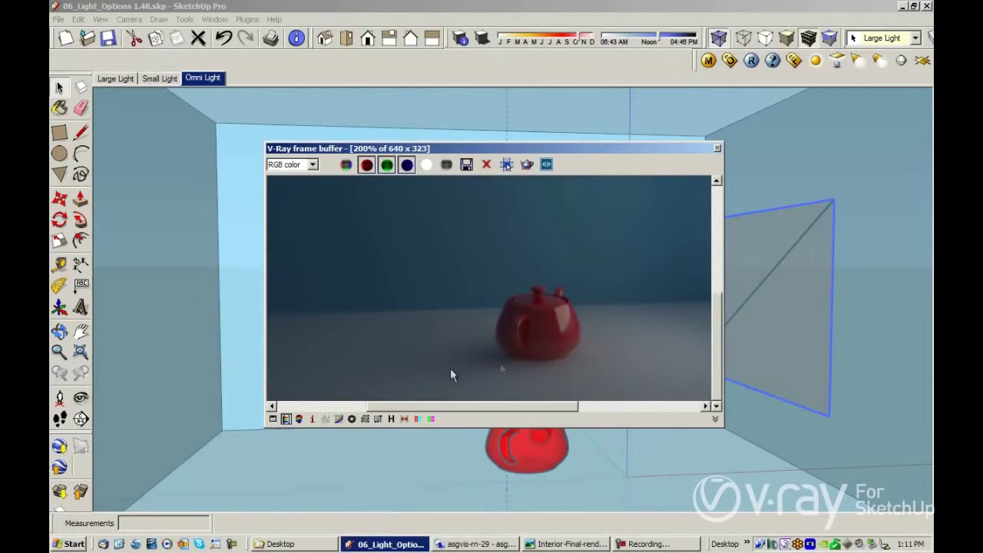
{"action": "double_click", "coordinate": [498, 325]}
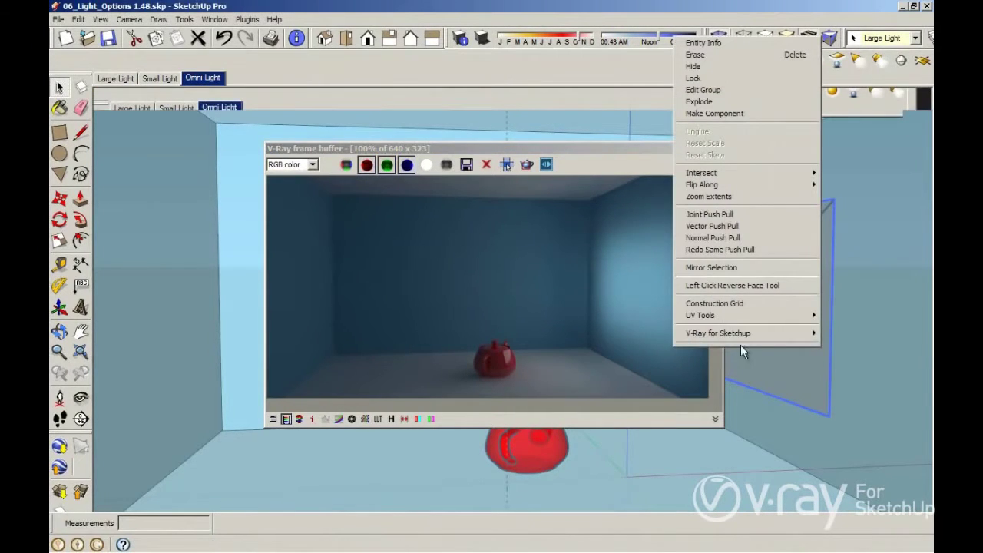
- Uncheck Affect Reflections and Invisible on the light, then re-render the scene
{"action": "left_click", "coordinate": [845, 333]}
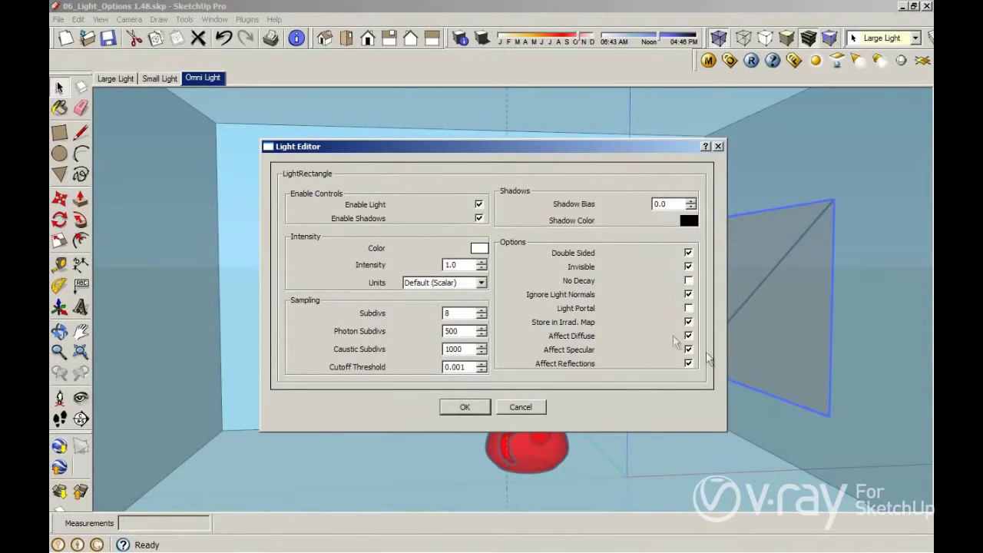
{"action": "left_click", "coordinate": [688, 363]}
{"action": "left_click", "coordinate": [686, 267]}
{"action": "left_click", "coordinate": [464, 407]}
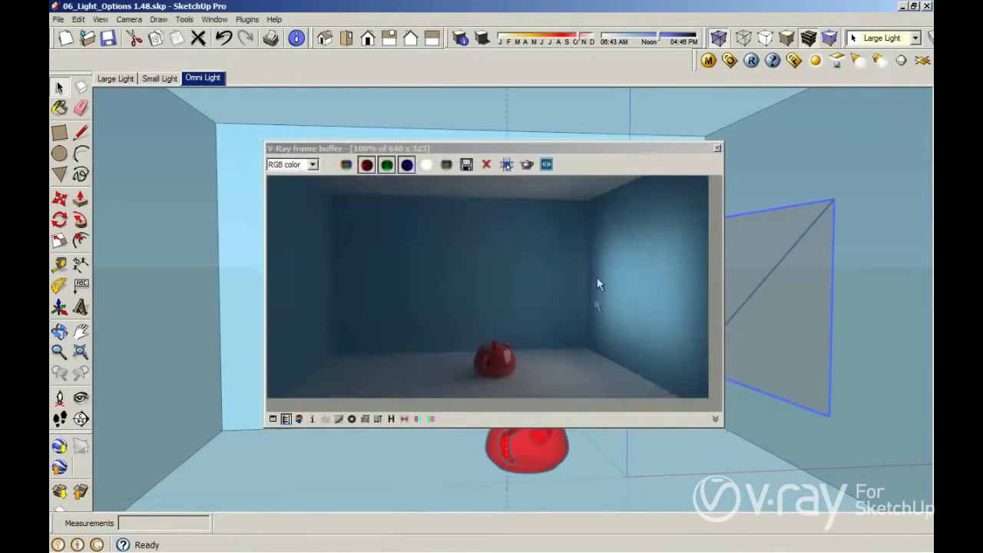
{"action": "left_click", "coordinate": [751, 61]}
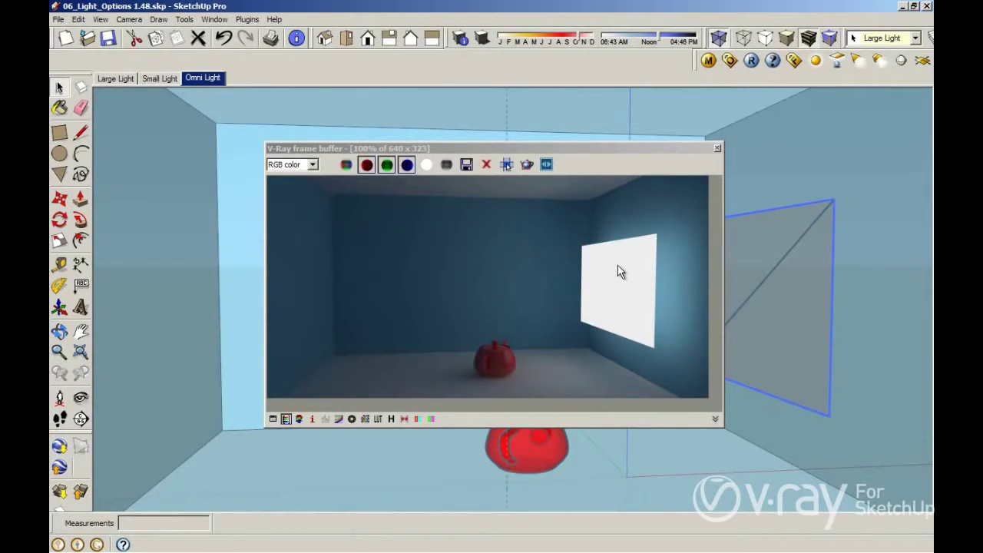
- Close the light editor with OK and bring up the File menu's recent models
{"action": "right_click", "coordinate": [763, 241]}
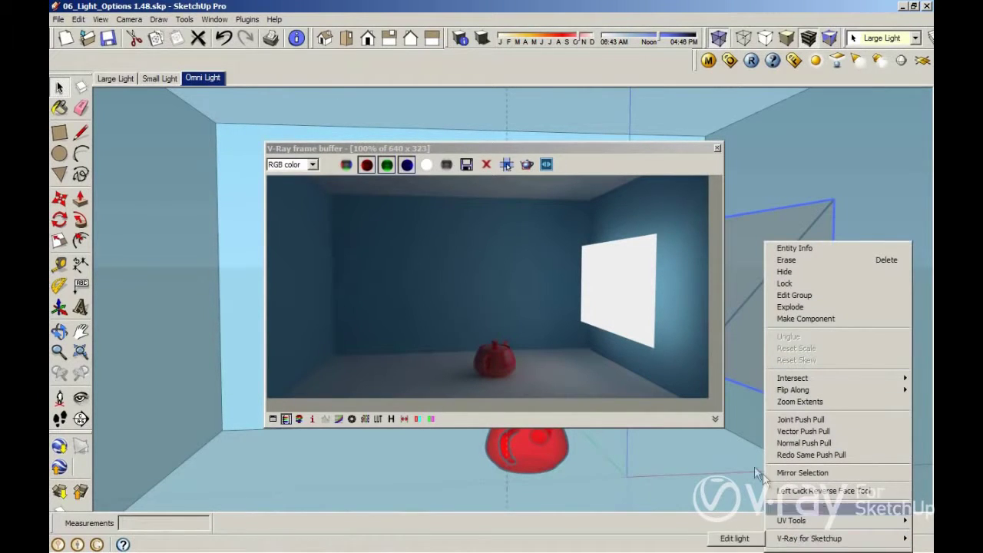
{"action": "mouse_move", "coordinate": [809, 538]}
{"action": "left_click", "coordinate": [737, 538]}
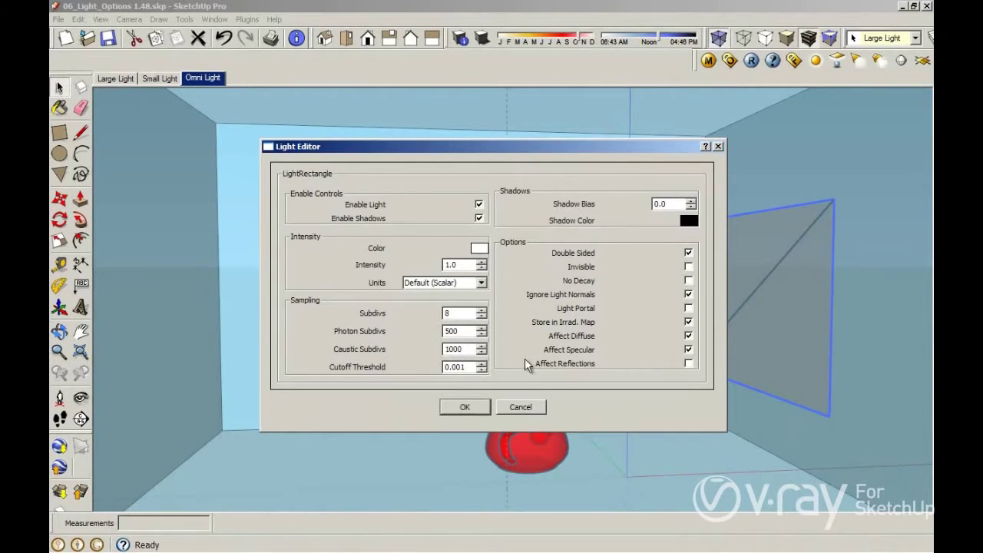
{"action": "left_click", "coordinate": [466, 407]}
{"action": "left_click", "coordinate": [59, 19]}
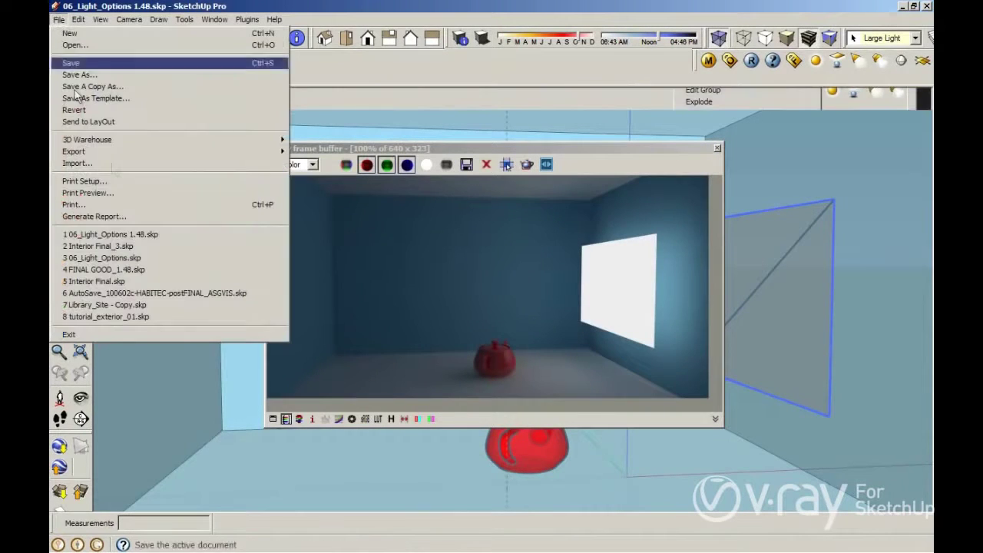
- Open Interior Final_3.skp, discarding unsaved changes to 06_Light_Options 1.48.skp
{"action": "left_click", "coordinate": [112, 247]}
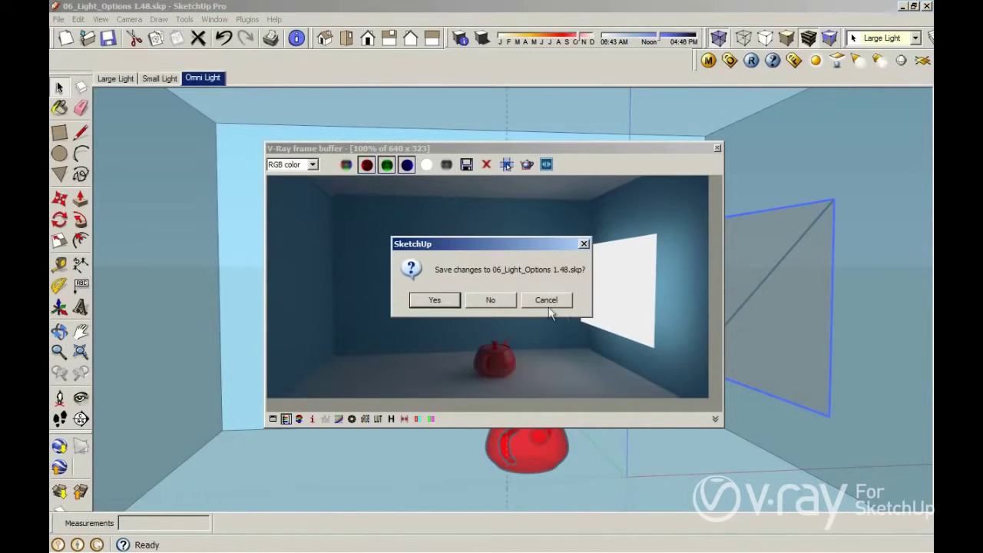
{"action": "left_click", "coordinate": [494, 302]}
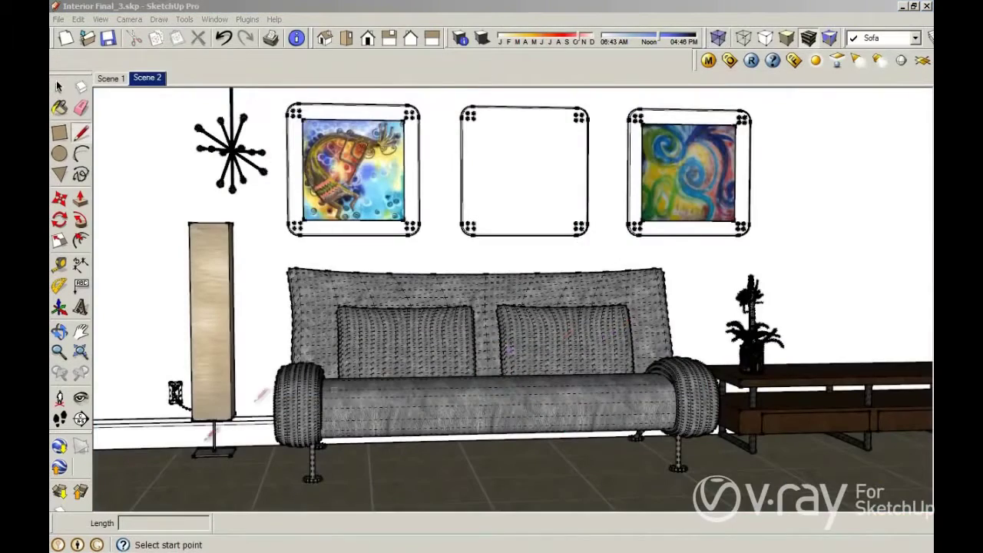
- Draw a narrow V-Ray rectangle light on the floor lamp's shade
{"action": "mouse_move", "coordinate": [446, 278]}
{"action": "middle_mouse_down"}
{"action": "mouse_move", "coordinate": [426, 310]}
{"action": "mouse_move", "coordinate": [346, 379]}
{"action": "middle_mouse_up"}
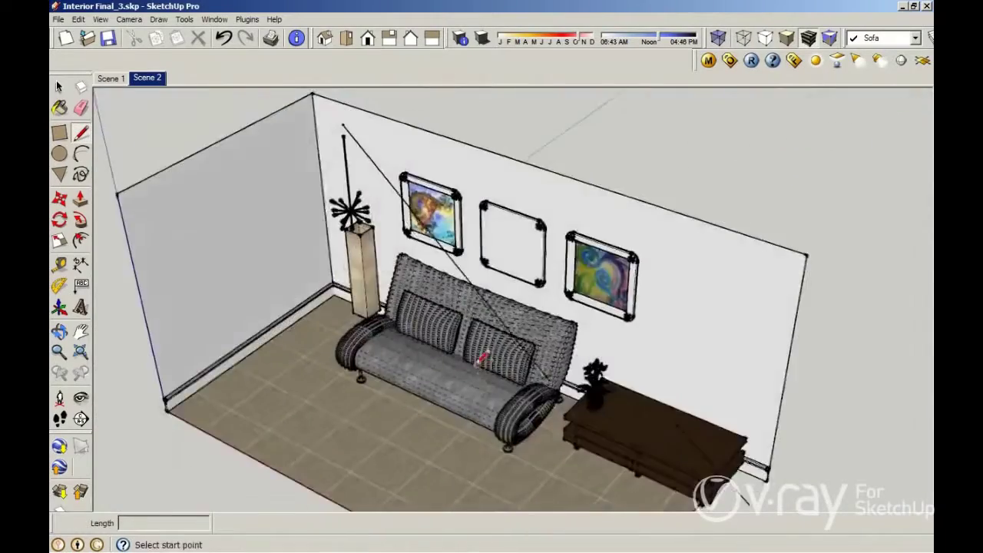
{"action": "scroll", "coordinate": [453, 353], "scroll_direction": "down", "scroll_amount": 2}
{"action": "mouse_move", "coordinate": [459, 340]}
{"action": "middle_mouse_down"}
{"action": "mouse_move", "coordinate": [434, 282]}
{"action": "mouse_move", "coordinate": [307, 261]}
{"action": "mouse_move", "coordinate": [433, 333]}
{"action": "mouse_move", "coordinate": [415, 275]}
{"action": "mouse_move", "coordinate": [445, 281]}
{"action": "middle_mouse_up"}
{"action": "scroll", "coordinate": [303, 259], "scroll_direction": "up", "scroll_amount": 2}
{"action": "scroll", "coordinate": [305, 254], "scroll_direction": "up", "scroll_amount": 3}
{"action": "scroll", "coordinate": [307, 263], "scroll_direction": "up", "scroll_amount": 2}
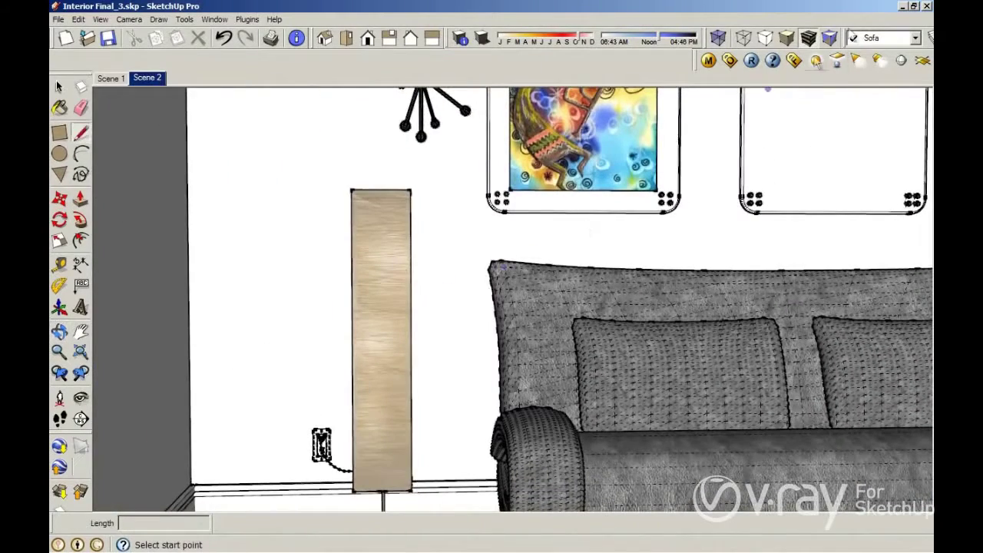
{"action": "left_click", "coordinate": [838, 61]}
{"action": "left_click", "coordinate": [364, 441]}
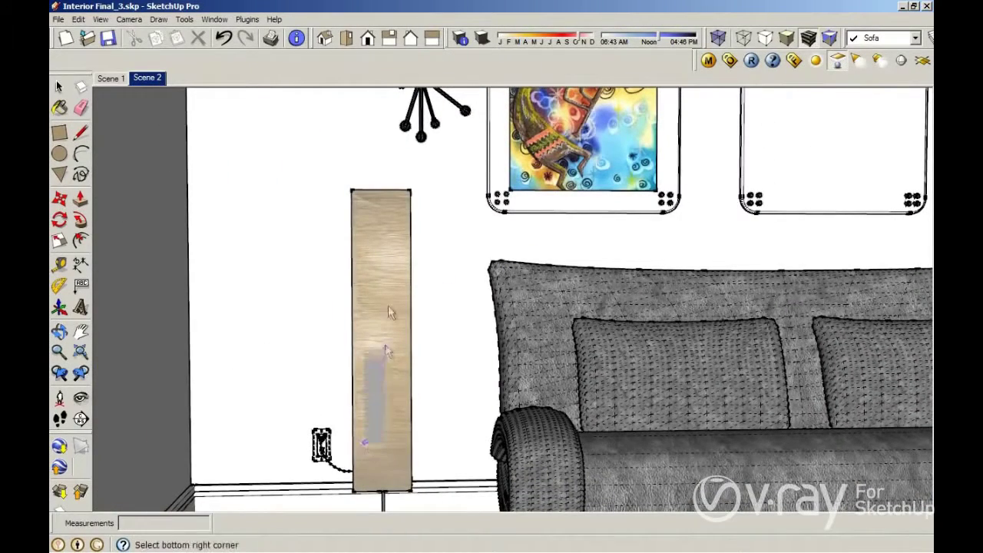
{"action": "left_click", "coordinate": [375, 266]}
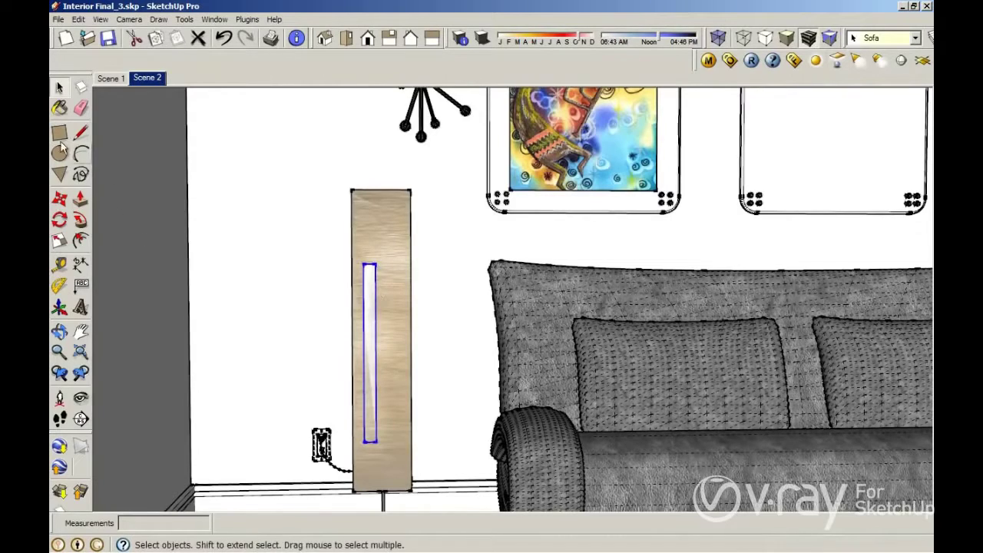
- Move the new light into the lamp shade and check its position from above
{"action": "left_click", "coordinate": [61, 199]}
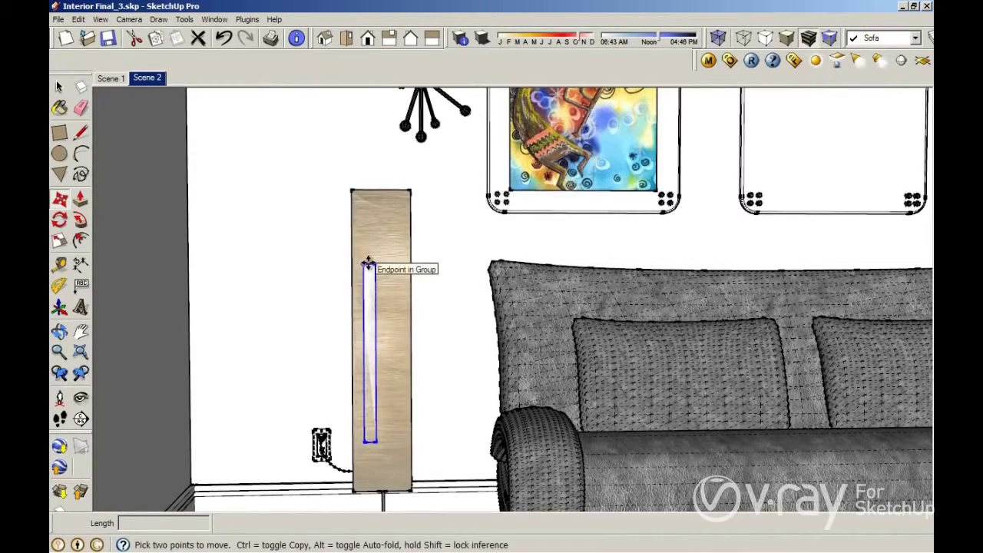
{"action": "scroll", "coordinate": [373, 266], "scroll_direction": "up", "scroll_amount": 2}
{"action": "left_click", "coordinate": [373, 266]}
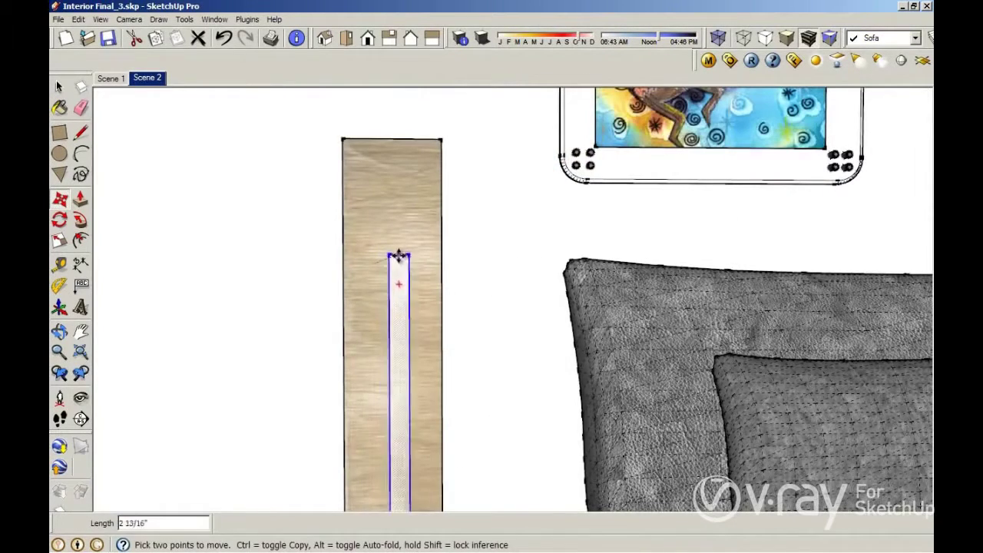
{"action": "left_click", "coordinate": [388, 267]}
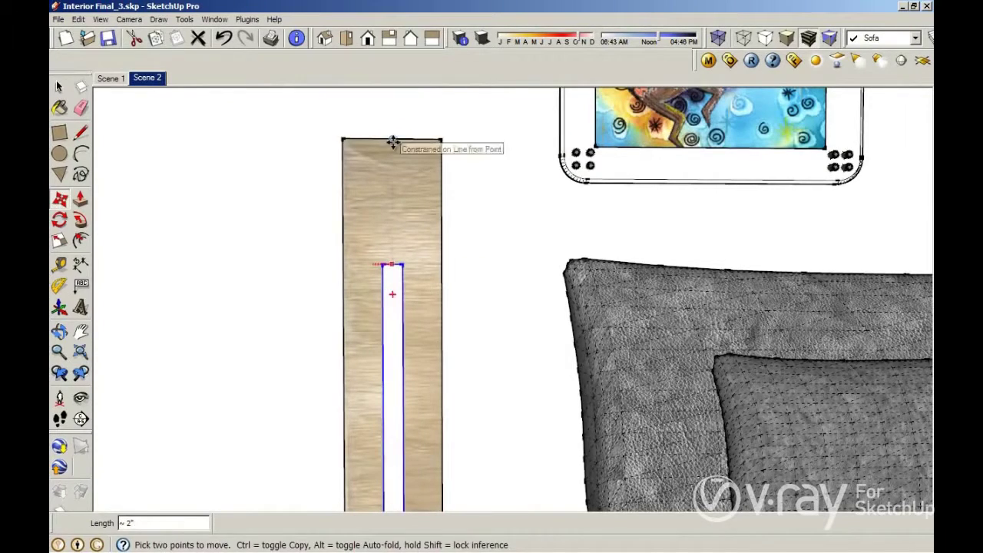
{"action": "left_click", "coordinate": [388, 265]}
{"action": "scroll", "coordinate": [389, 269], "scroll_direction": "down", "scroll_amount": 1}
{"action": "scroll", "coordinate": [388, 280], "scroll_direction": "down", "scroll_amount": 1}
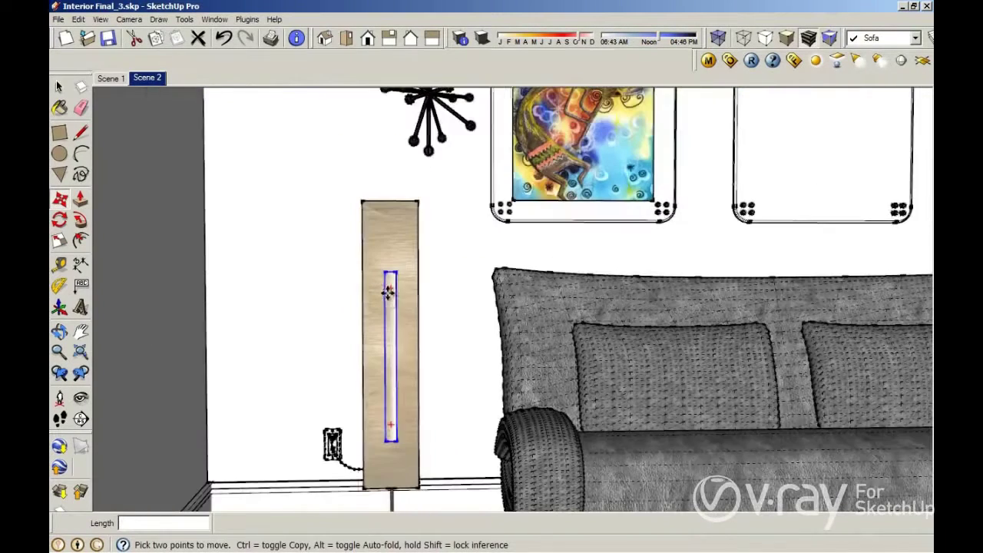
{"action": "left_click", "coordinate": [408, 362]}
{"action": "mouse_move", "coordinate": [406, 287]}
{"action": "middle_mouse_down"}
{"action": "mouse_move", "coordinate": [365, 311]}
{"action": "mouse_move", "coordinate": [402, 356]}
{"action": "mouse_move", "coordinate": [390, 431]}
{"action": "middle_mouse_up"}
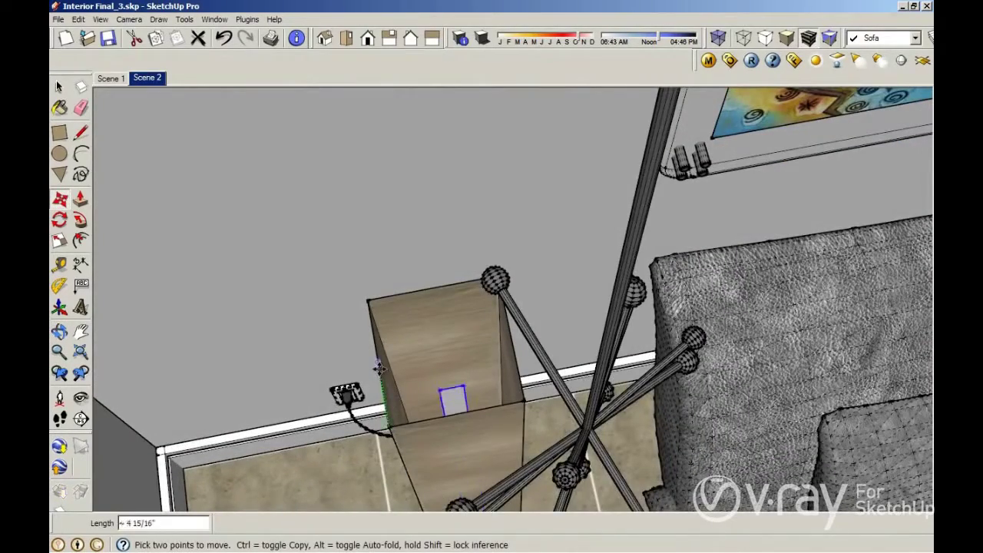
{"action": "mouse_move", "coordinate": [380, 369]}
{"action": "middle_mouse_down"}
{"action": "mouse_move", "coordinate": [448, 382]}
{"action": "mouse_move", "coordinate": [509, 272]}
{"action": "mouse_move", "coordinate": [499, 311]}
{"action": "middle_mouse_up"}
{"action": "scroll", "coordinate": [515, 261], "scroll_direction": "up", "scroll_amount": 3}
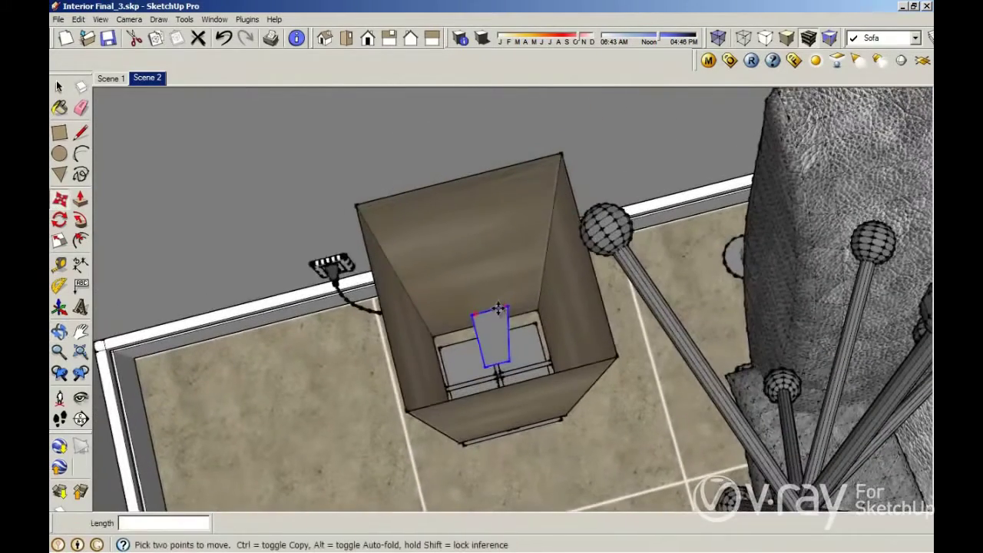
{"action": "right_click", "coordinate": [484, 319]}
{"action": "mouse_move", "coordinate": [530, 307]}
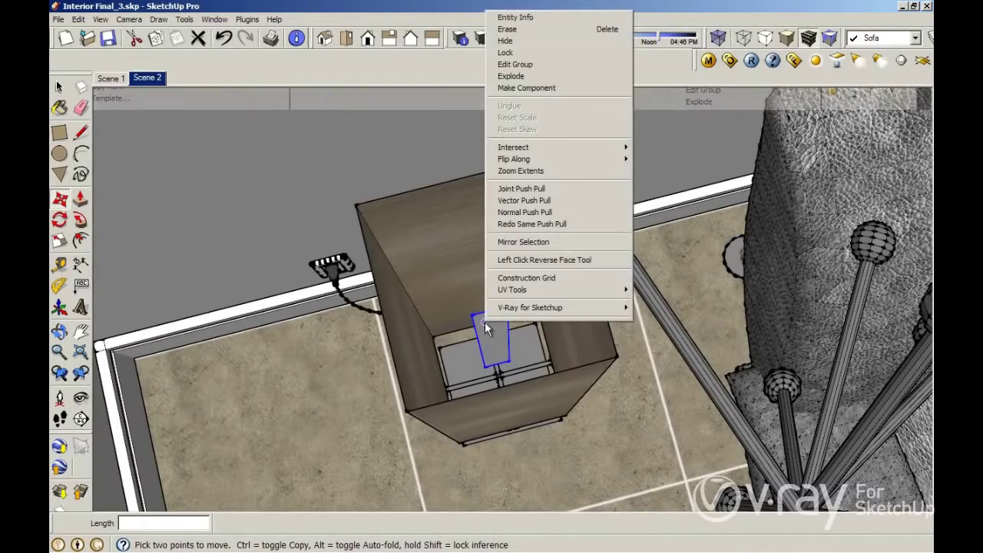
- Set the lamp light to intensity 30 and a peach colour, with Store in Irrad. Map and Double Sided enabled
{"action": "left_click", "coordinate": [646, 308]}
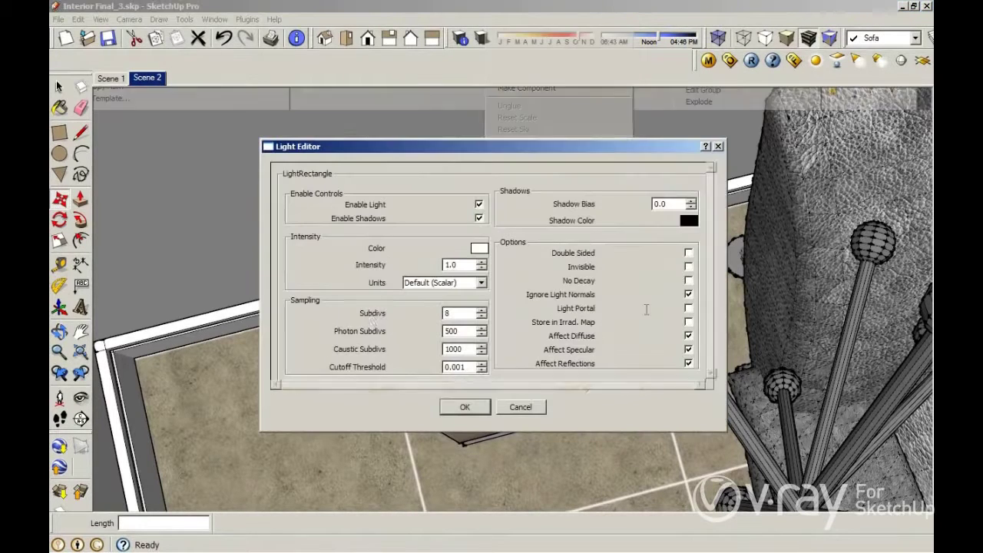
{"action": "double_click", "coordinate": [453, 265]}
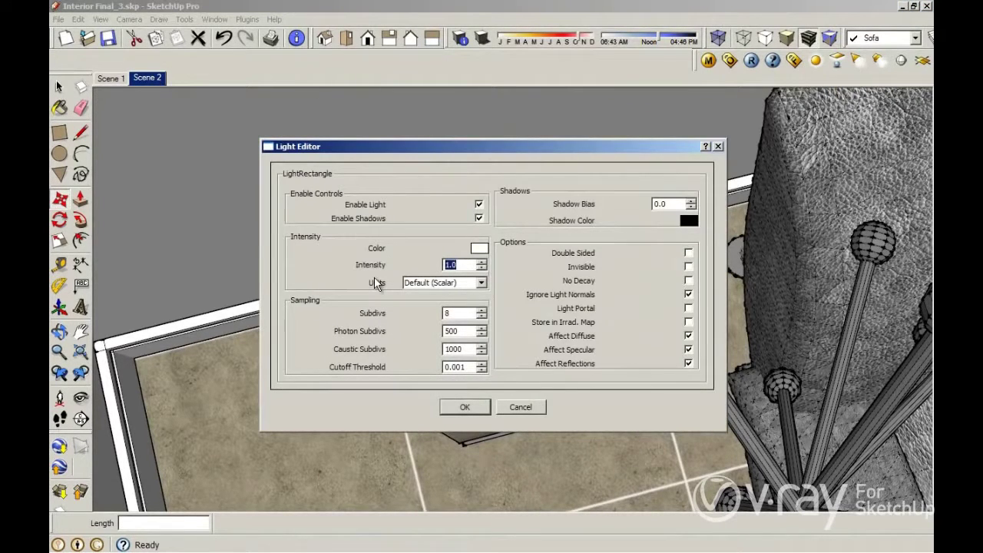
{"action": "type", "text": "30"}
{"action": "left_click", "coordinate": [479, 248]}
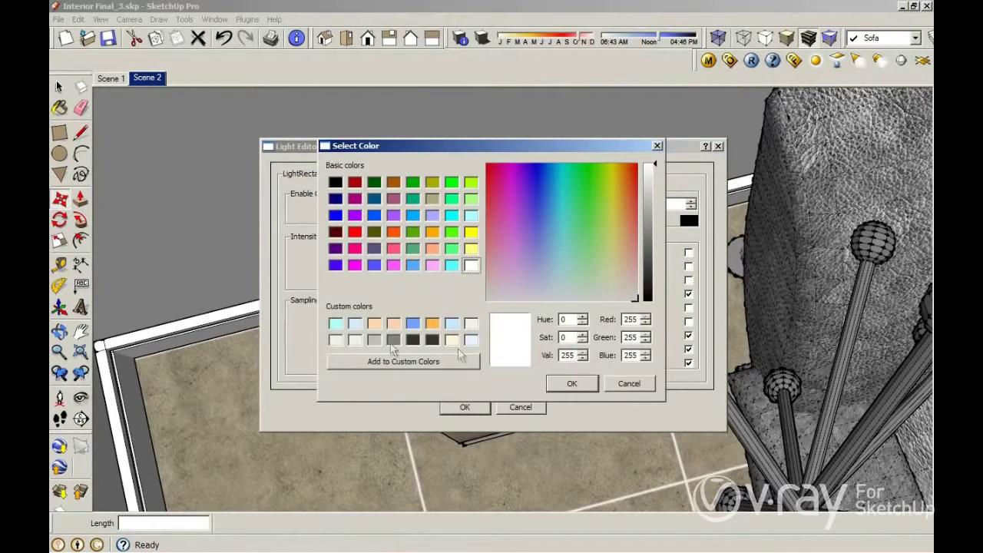
{"action": "left_click", "coordinate": [374, 323]}
{"action": "left_click", "coordinate": [572, 383]}
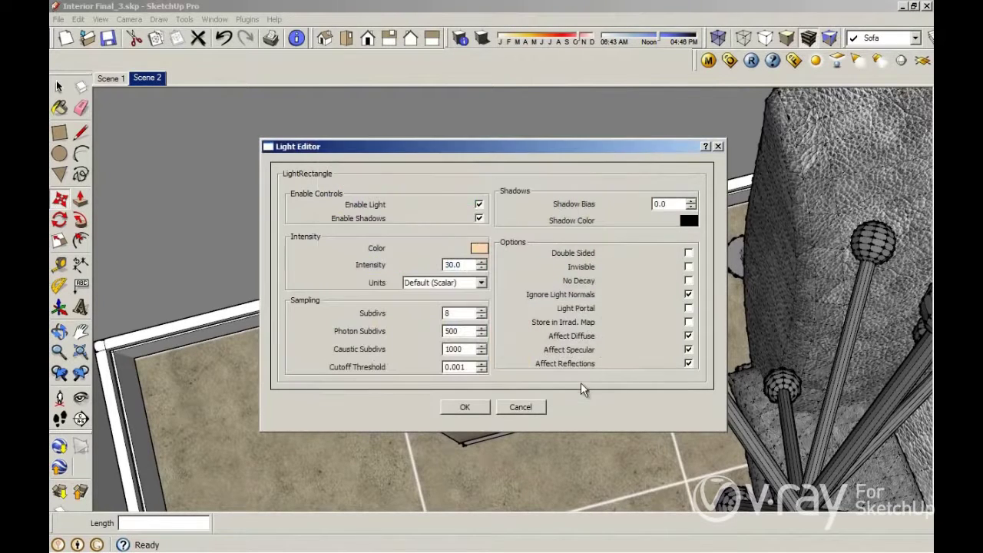
{"action": "left_click", "coordinate": [688, 322]}
{"action": "left_click", "coordinate": [688, 254]}
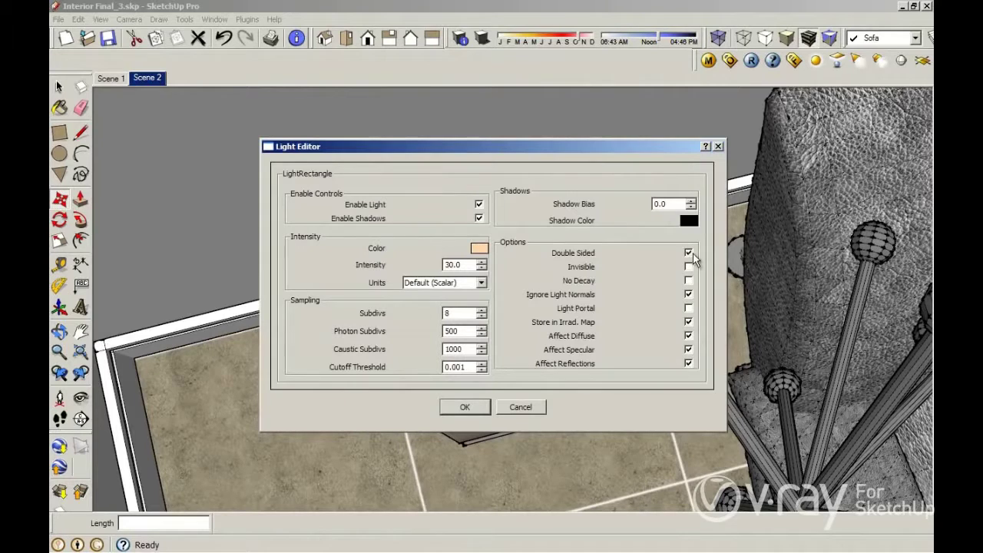
{"action": "left_click", "coordinate": [465, 407]}
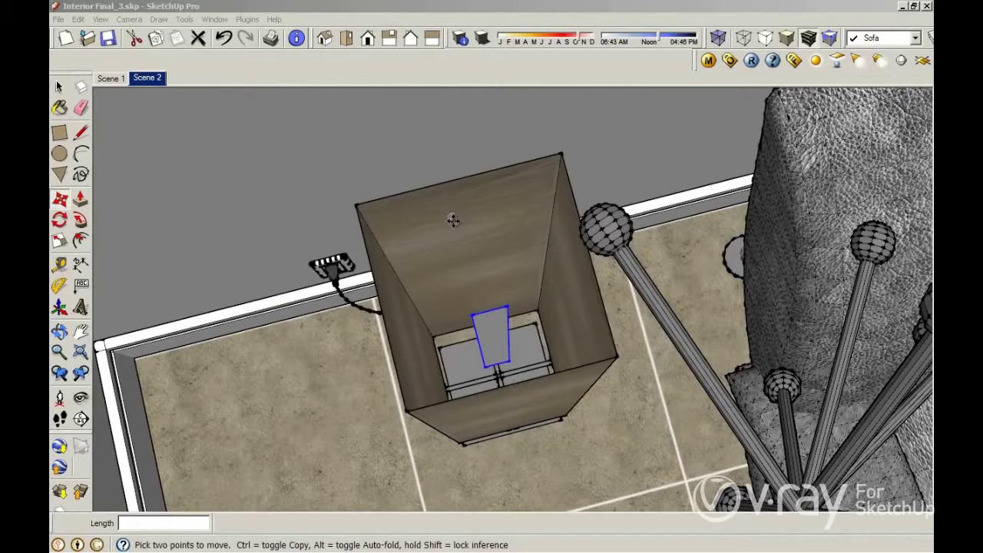
- Rotate the lamp's rectangle light 90° upright, then orbit out to view the sofa and wall
{"action": "left_click", "coordinate": [60, 221]}
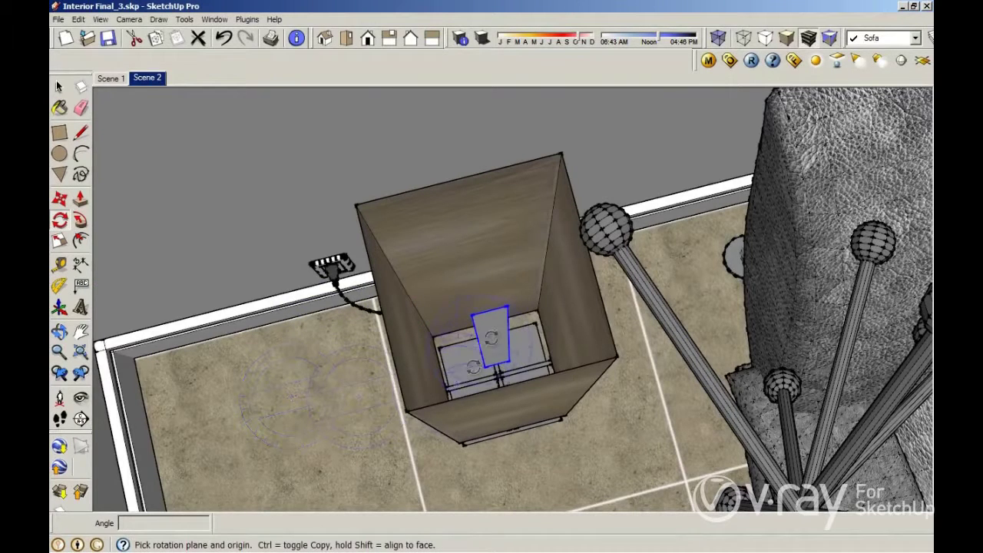
{"action": "left_click_drag", "start_coordinate": [489, 309], "coordinate": [526, 313]}
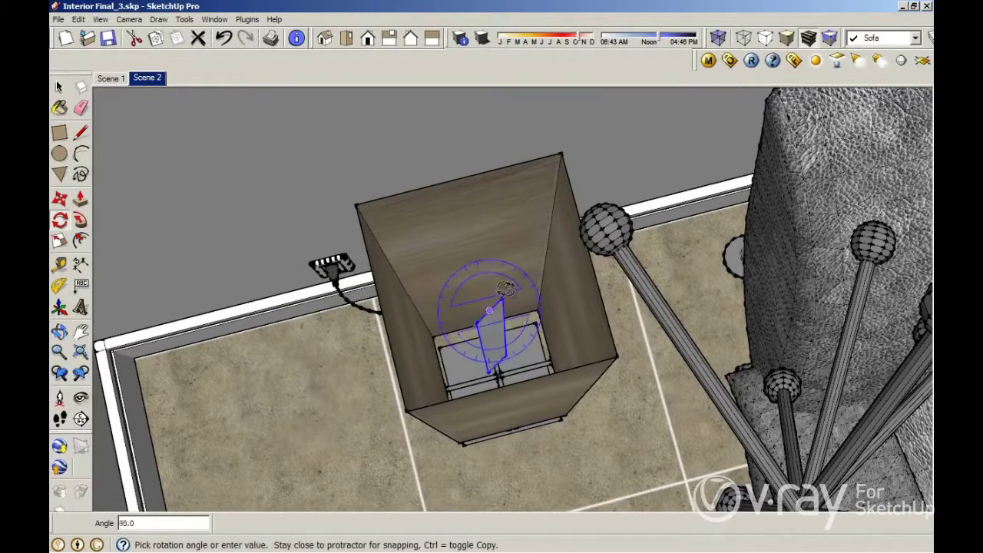
{"action": "left_click", "coordinate": [495, 308]}
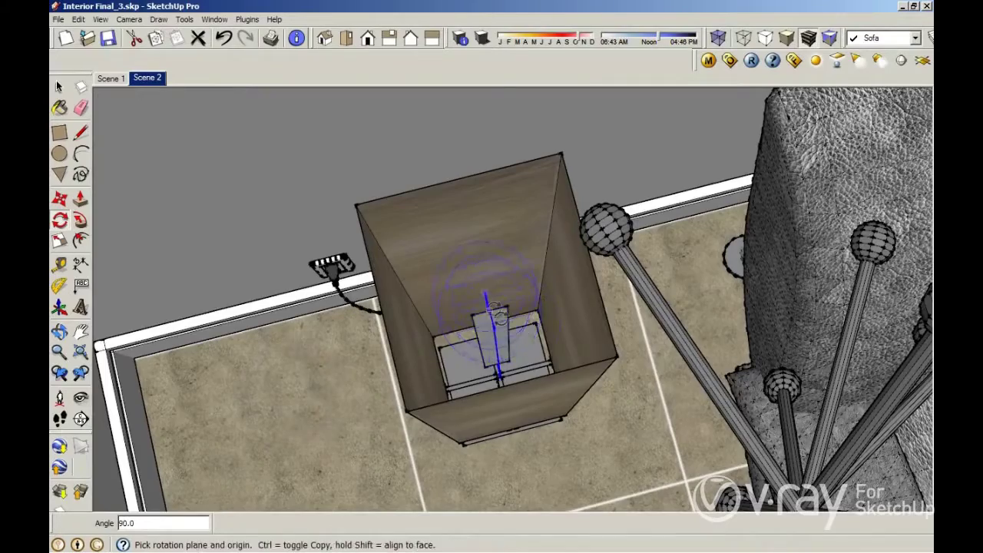
{"action": "mouse_move", "coordinate": [495, 308]}
{"action": "middle_mouse_down"}
{"action": "mouse_move", "coordinate": [336, 329]}
{"action": "mouse_move", "coordinate": [323, 296]}
{"action": "middle_mouse_up"}
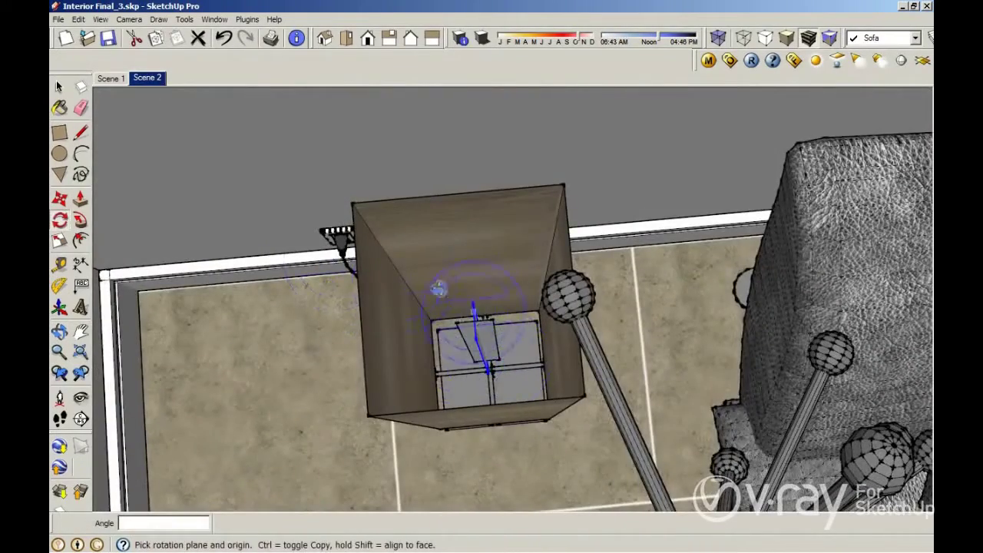
{"action": "middle_click_drag", "start_coordinate": [437, 288], "coordinate": [466, 334]}
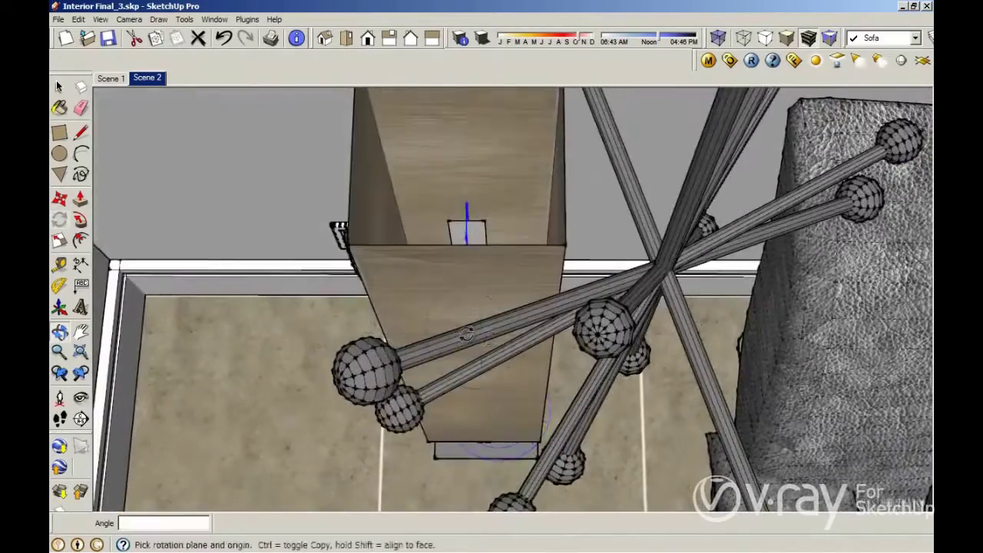
{"action": "scroll", "coordinate": [466, 334], "scroll_direction": "down", "scroll_amount": 5}
{"action": "mouse_move", "coordinate": [466, 334]}
{"action": "middle_mouse_down"}
{"action": "mouse_move", "coordinate": [718, 276]}
{"action": "mouse_move", "coordinate": [517, 214]}
{"action": "mouse_move", "coordinate": [586, 325]}
{"action": "middle_mouse_up"}
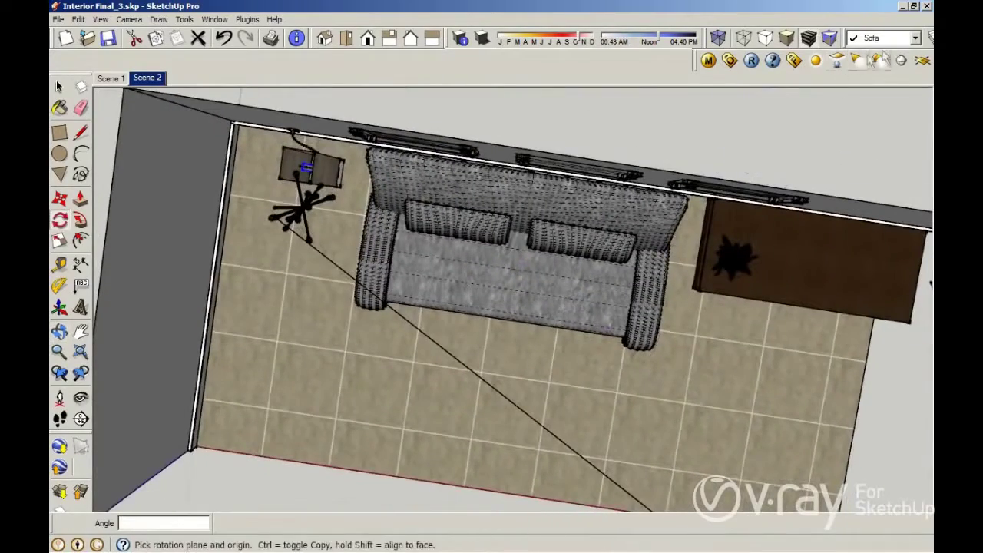
- Orbit to a top-down view that shows the whole room
{"action": "left_click", "coordinate": [837, 61]}
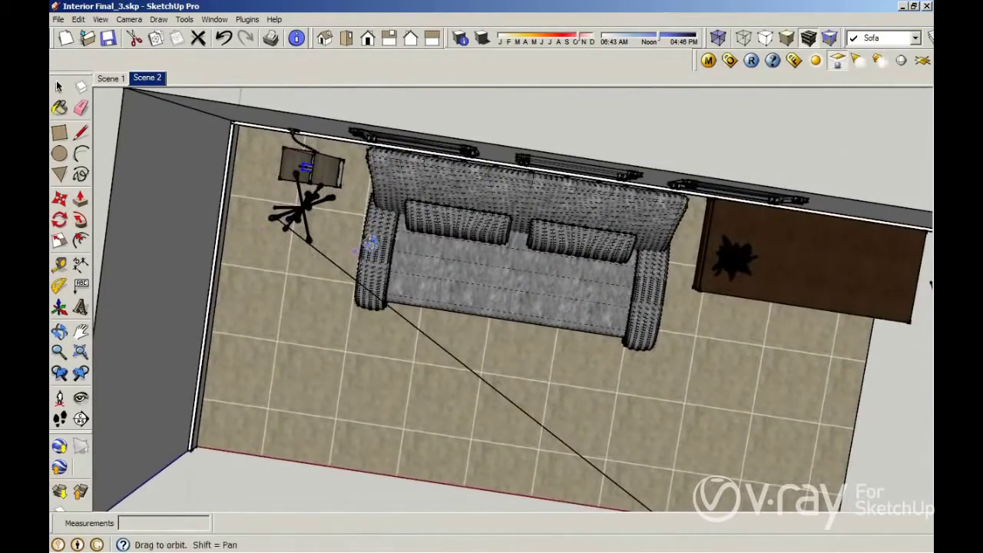
{"action": "middle_click_drag", "start_coordinate": [370, 243], "coordinate": [384, 192]}
{"action": "mouse_move", "coordinate": [325, 202]}
{"action": "middle_mouse_down"}
{"action": "mouse_move", "coordinate": [289, 166]}
{"action": "mouse_move", "coordinate": [287, 110]}
{"action": "middle_mouse_up"}
{"action": "left_click", "coordinate": [285, 110]}
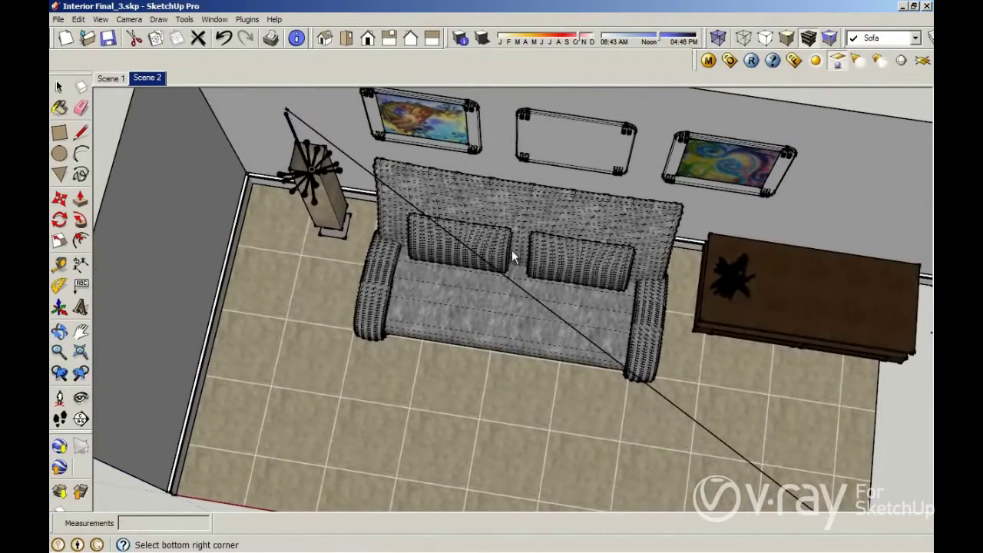
{"action": "middle_click_drag", "start_coordinate": [736, 449], "coordinate": [646, 383]}
{"action": "scroll", "coordinate": [638, 373], "scroll_direction": "up", "scroll_amount": 2}
{"action": "scroll", "coordinate": [630, 362], "scroll_direction": "up", "scroll_amount": 2}
{"action": "scroll", "coordinate": [628, 368], "scroll_direction": "down", "scroll_amount": 3}
{"action": "scroll", "coordinate": [628, 369], "scroll_direction": "down", "scroll_amount": 3}
{"action": "key", "text": "space"}
{"action": "middle_click_drag", "start_coordinate": [678, 209], "coordinate": [745, 133]}
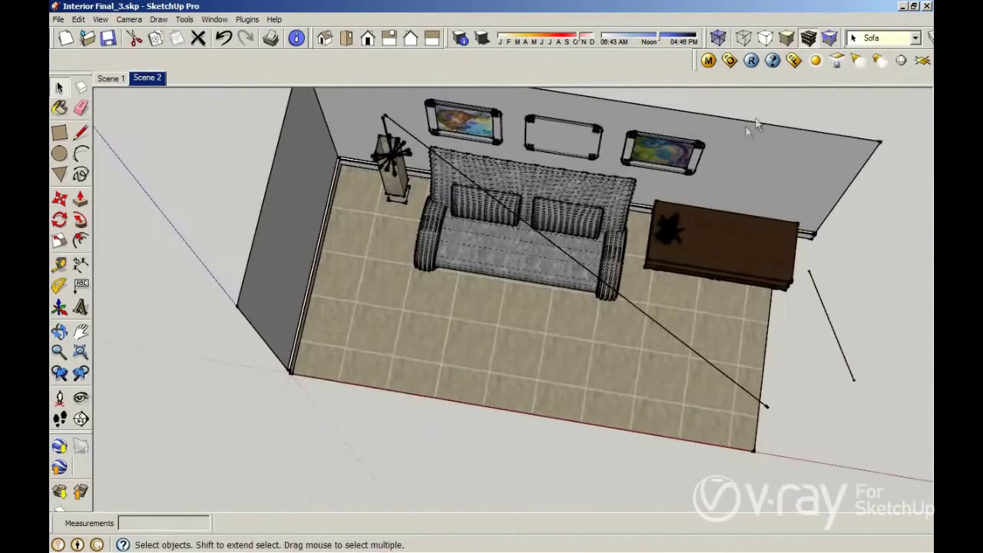
- Draw a large rectangle light spanning the room just below the ceiling
{"action": "left_click", "coordinate": [837, 60]}
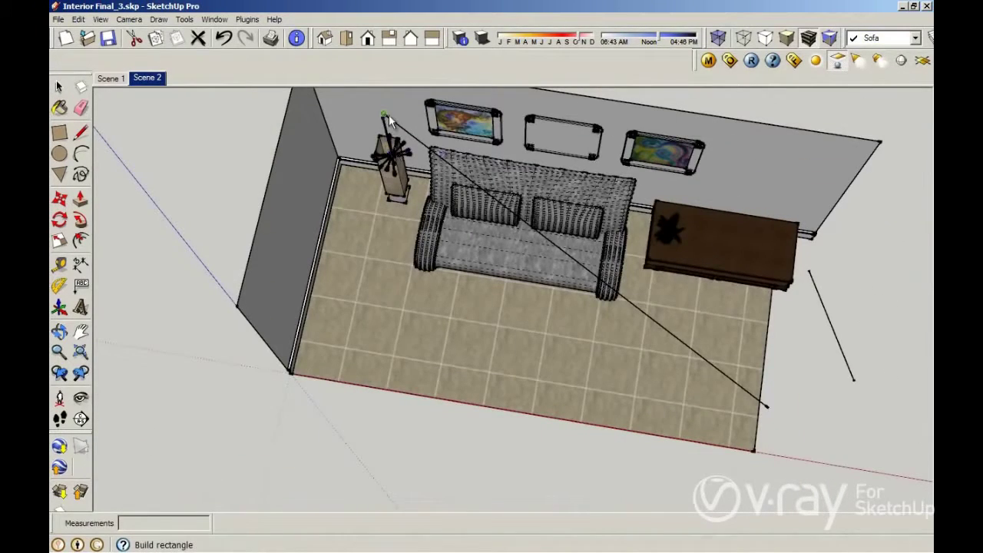
{"action": "left_click", "coordinate": [384, 116]}
{"action": "left_click", "coordinate": [772, 408]}
- Draw a second rectangle light covering the open window side on the right
{"action": "mouse_move", "coordinate": [803, 401]}
{"action": "middle_mouse_down"}
{"action": "mouse_move", "coordinate": [630, 311]}
{"action": "mouse_move", "coordinate": [608, 372]}
{"action": "mouse_move", "coordinate": [386, 232]}
{"action": "middle_mouse_up"}
{"action": "left_click", "coordinate": [420, 219]}
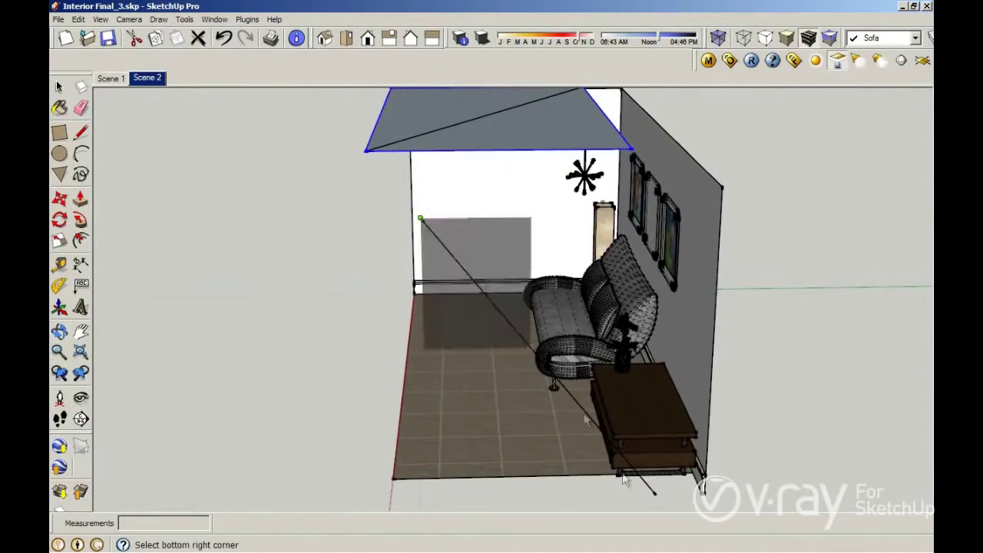
{"action": "left_click", "coordinate": [658, 493]}
{"action": "mouse_move", "coordinate": [334, 338]}
{"action": "middle_mouse_down"}
{"action": "mouse_move", "coordinate": [297, 185]}
{"action": "mouse_move", "coordinate": [746, 283]}
{"action": "middle_mouse_up"}
{"action": "key", "text": "space"}
{"action": "right_click", "coordinate": [824, 202]}
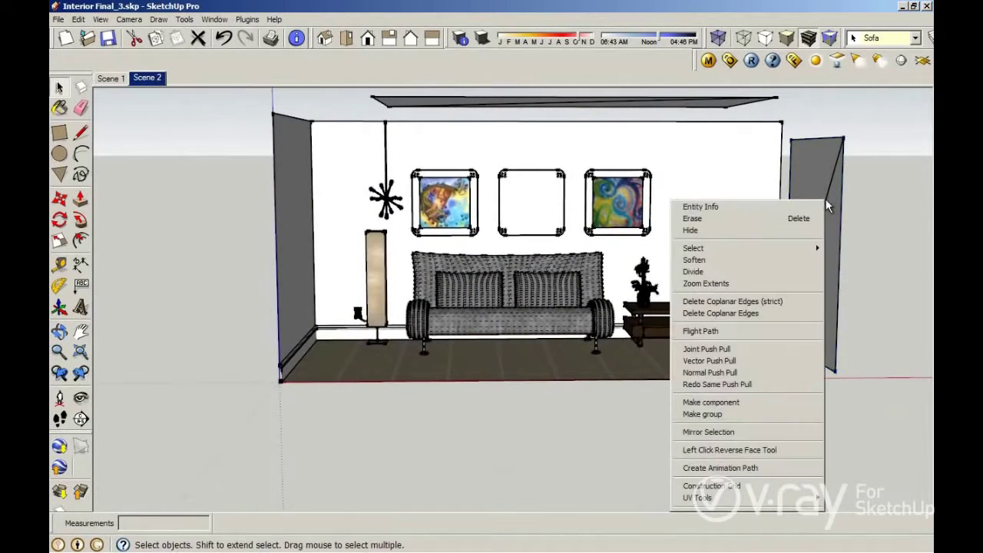
- Give the right-wall light a pale blue colour and enable Store in Irrad. Map
{"action": "right_click", "coordinate": [820, 161]}
{"action": "mouse_move", "coordinate": [697, 439]}
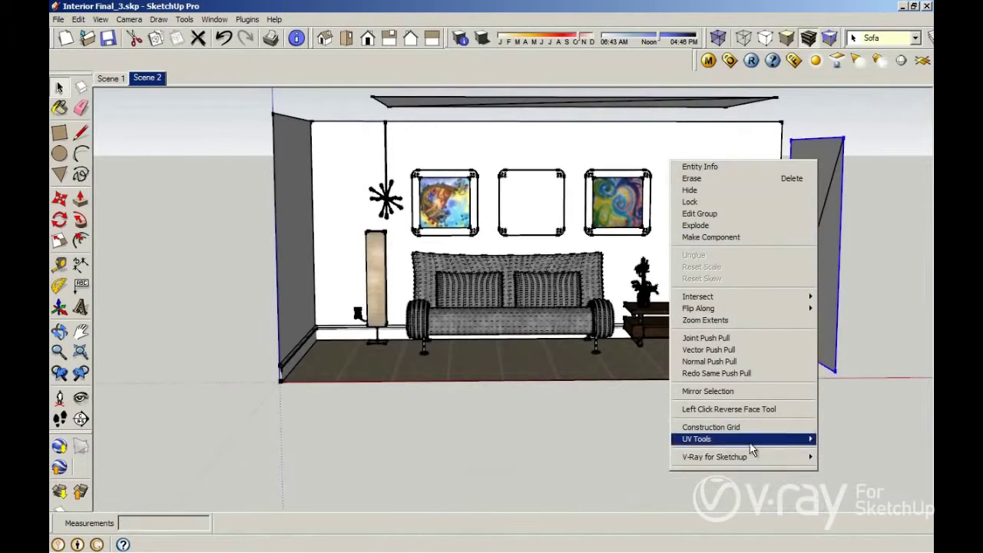
{"action": "left_click", "coordinate": [835, 457]}
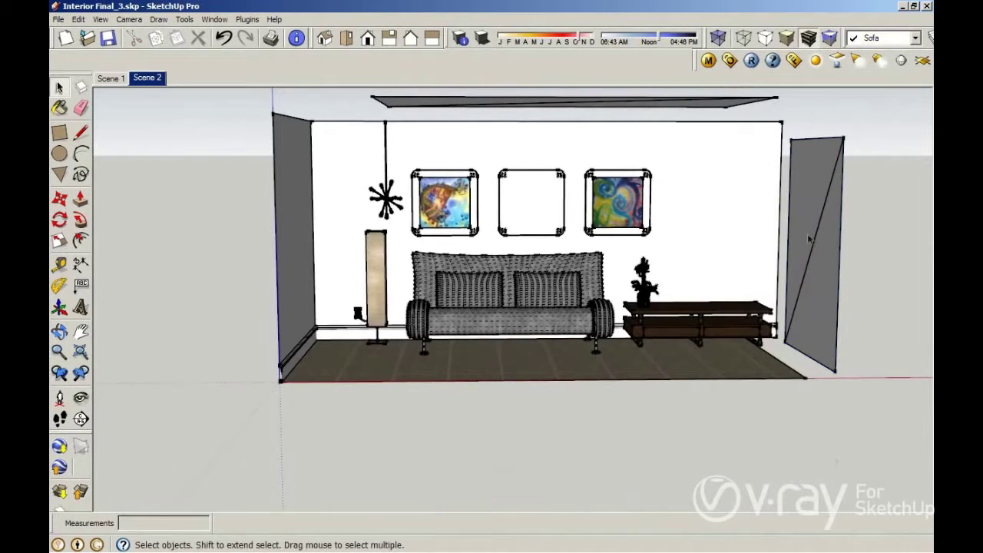
{"action": "right_click", "coordinate": [788, 198]}
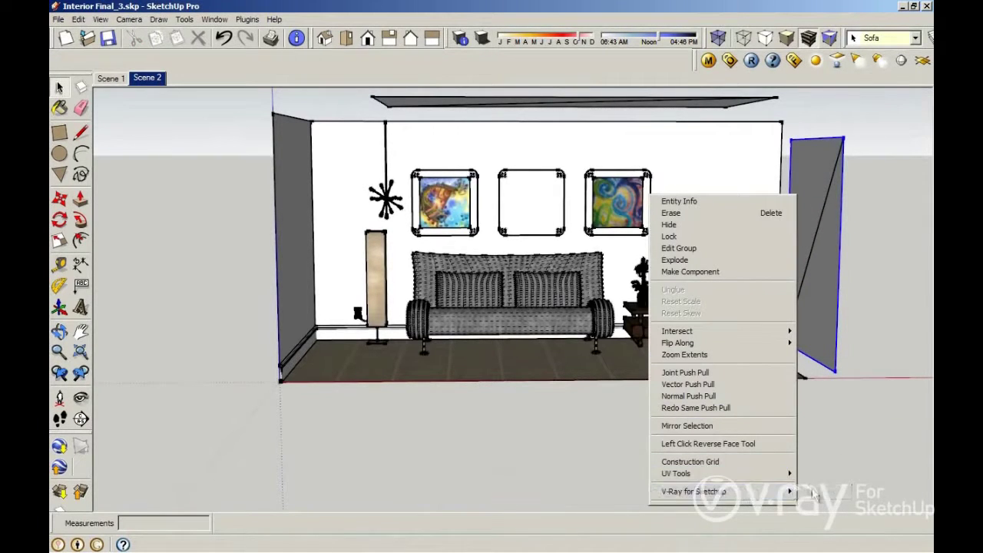
{"action": "left_click", "coordinate": [841, 493]}
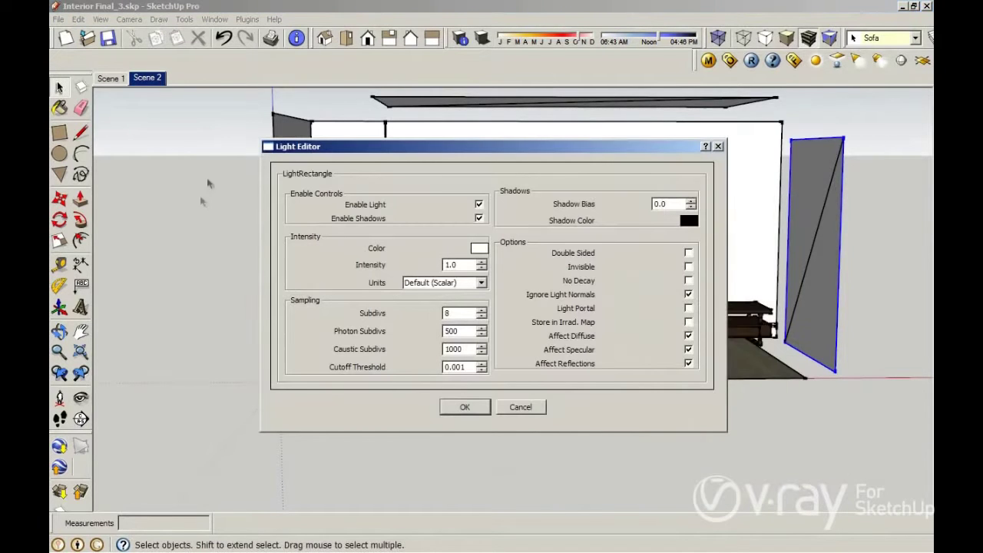
{"action": "double_click", "coordinate": [453, 264]}
{"action": "left_click", "coordinate": [479, 249]}
{"action": "left_click", "coordinate": [471, 340]}
{"action": "left_click", "coordinate": [573, 385]}
{"action": "left_click", "coordinate": [688, 322]}
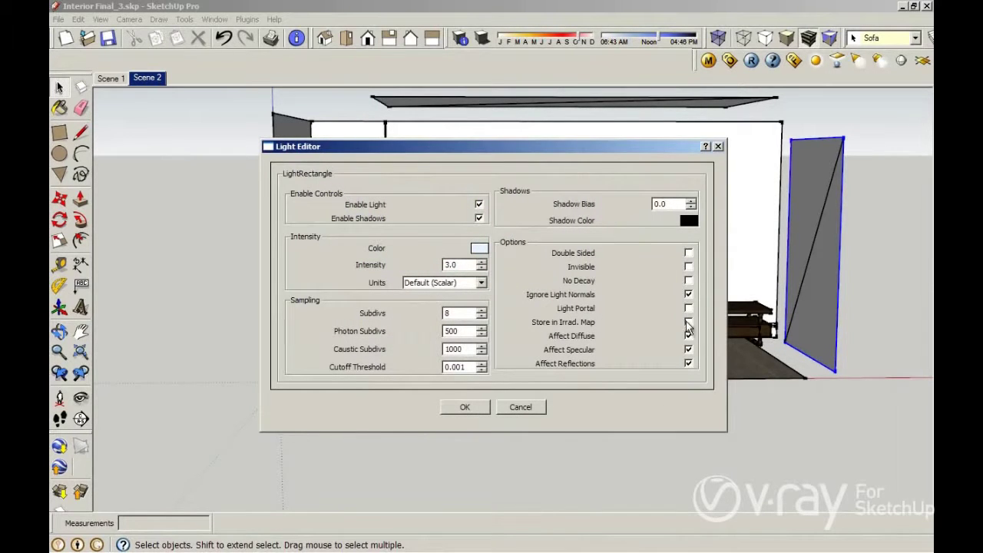
{"action": "left_click", "coordinate": [465, 407]}
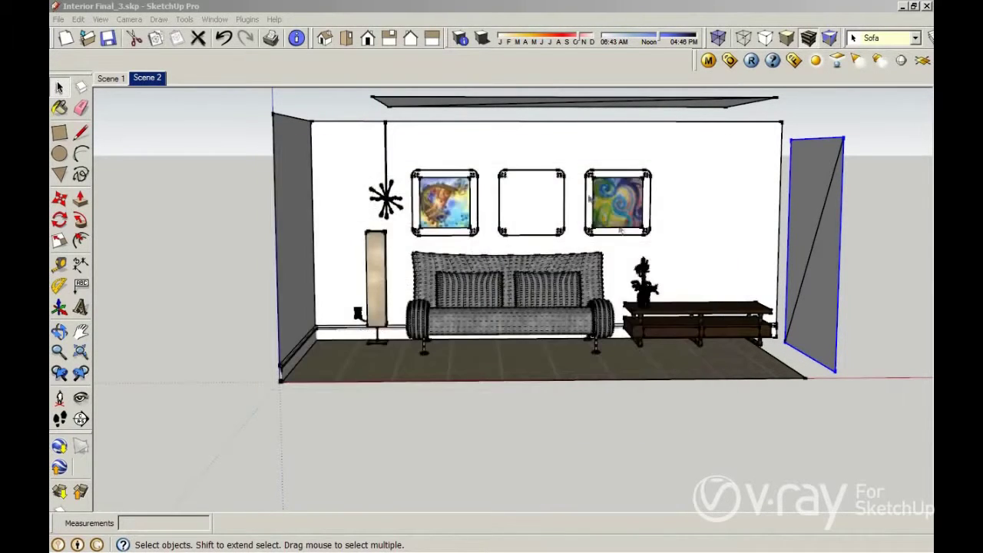
- Set the ceiling light to intensity 3 with Store in Irrad. Map, then switch to Scene 2
{"action": "middle_click_drag", "start_coordinate": [461, 254], "coordinate": [456, 128]}
{"action": "right_click", "coordinate": [404, 100]}
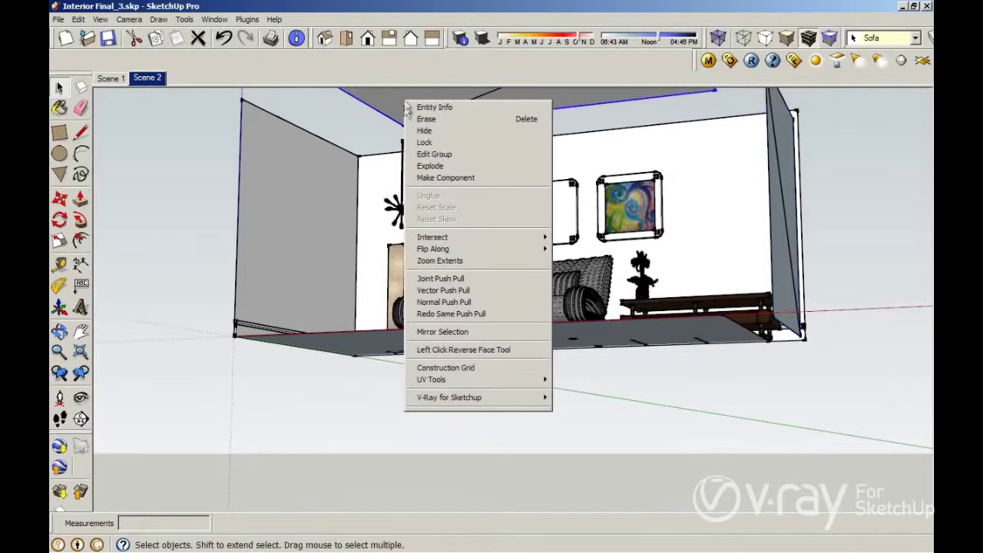
{"action": "mouse_move", "coordinate": [449, 397]}
{"action": "left_click", "coordinate": [572, 397]}
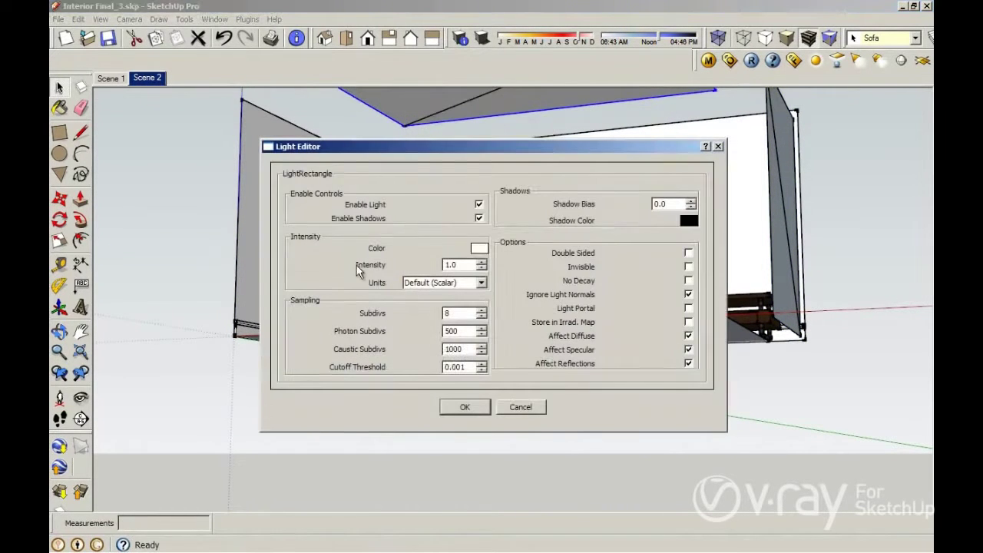
{"action": "double_click", "coordinate": [461, 264]}
{"action": "type", "text": "3"}
{"action": "left_click", "coordinate": [688, 322]}
{"action": "left_click", "coordinate": [464, 407]}
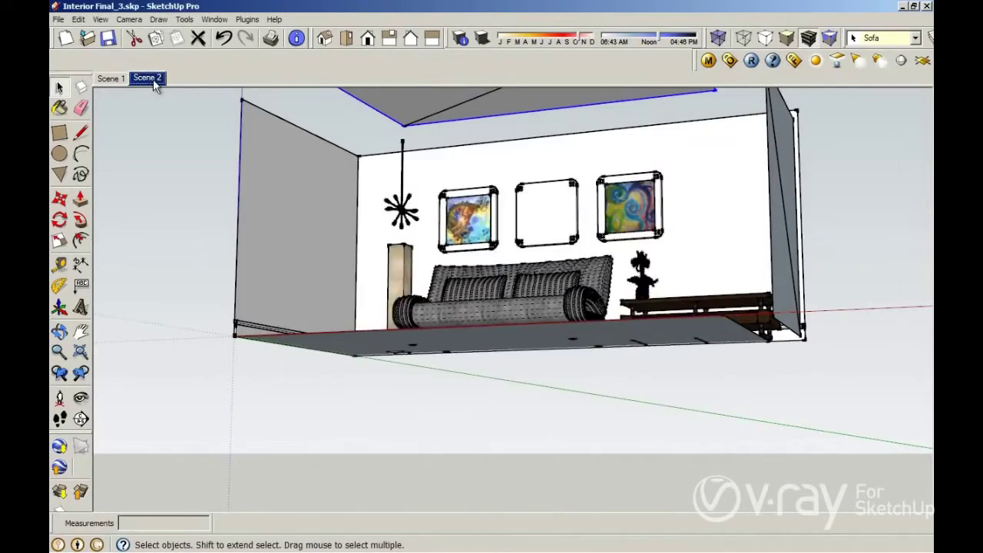
{"action": "left_click", "coordinate": [150, 77]}
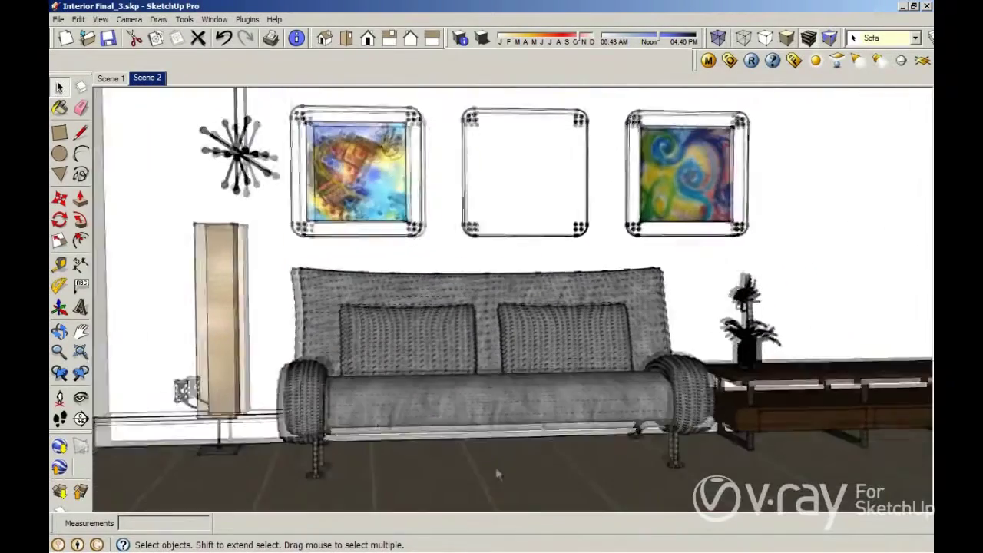
- Save the 640 x 323 render into the V-Ray history and expand Environment in the Options Editor
{"action": "left_click", "coordinate": [793, 59]}
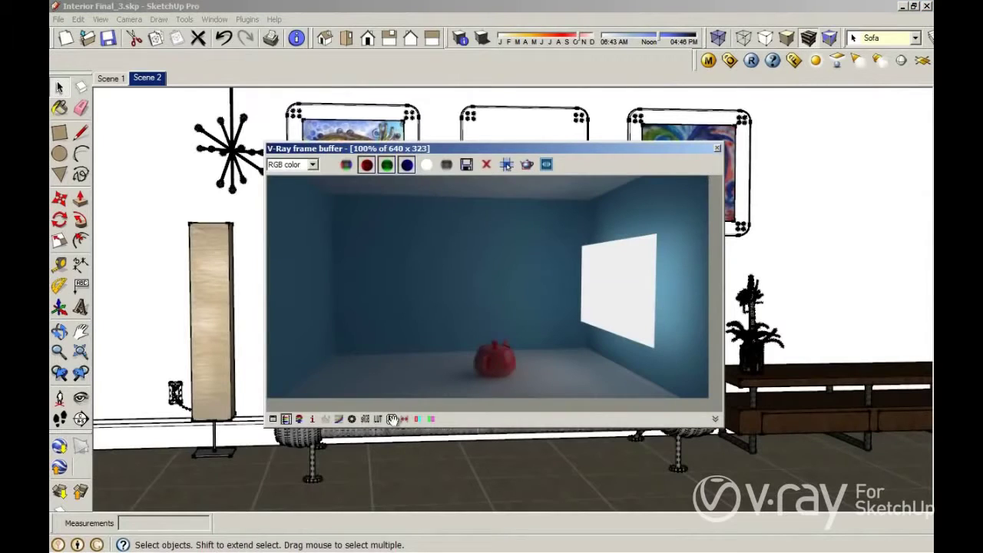
{"action": "left_click", "coordinate": [391, 419]}
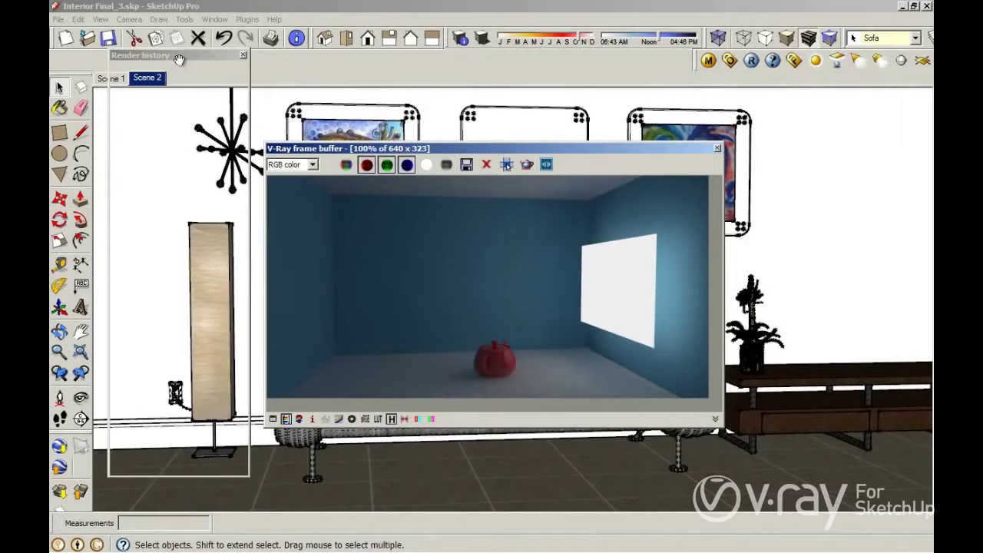
{"action": "left_click", "coordinate": [139, 146]}
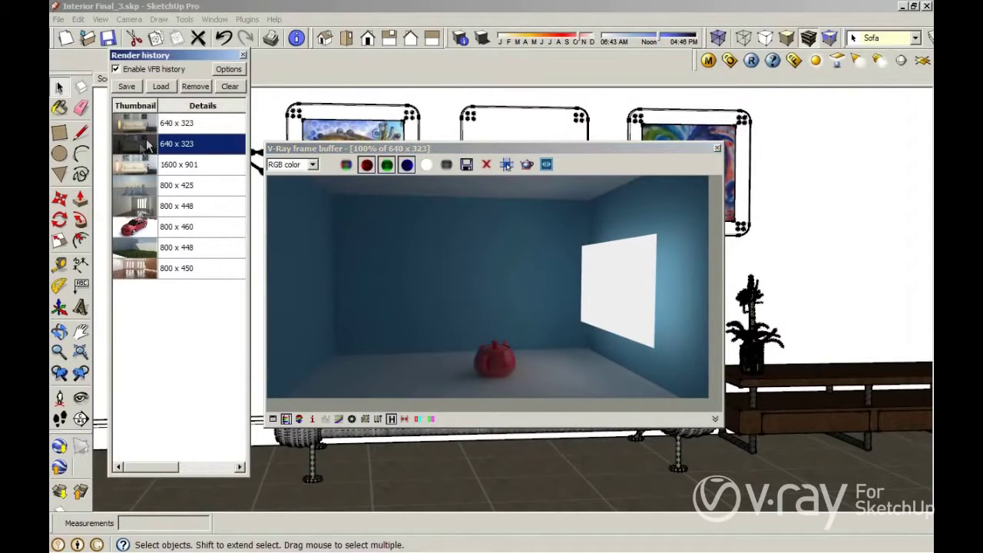
{"action": "left_click", "coordinate": [131, 87]}
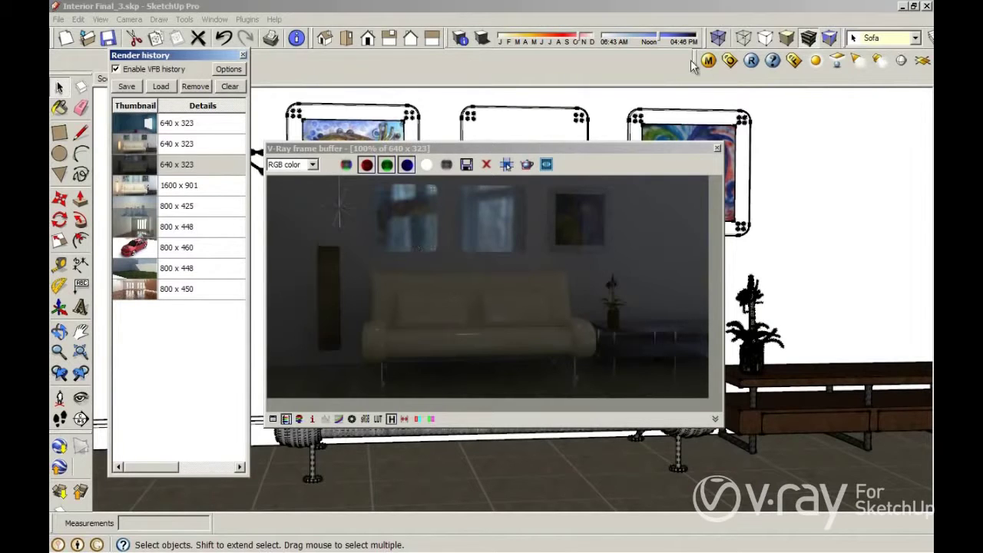
{"action": "left_click", "coordinate": [729, 59]}
{"action": "left_click", "coordinate": [373, 227]}
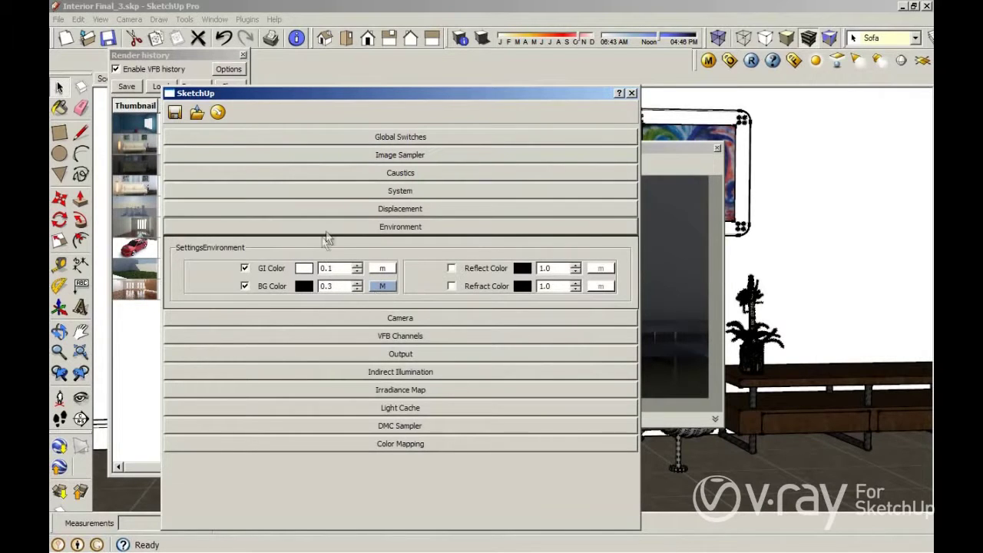
- Close the Options Editor, re-render the sofa scene brighter, and bring up Color corrections
{"action": "left_click", "coordinate": [361, 229]}
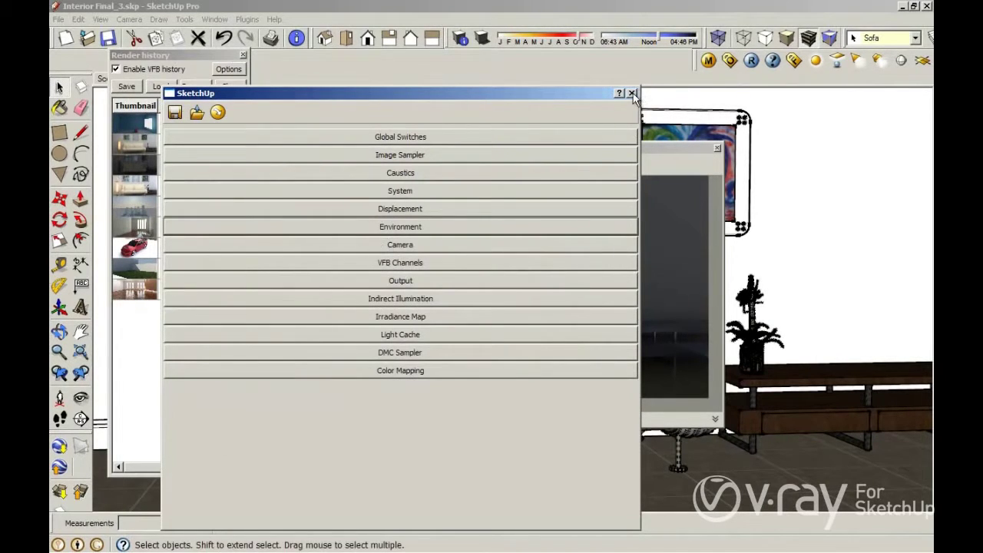
{"action": "left_click", "coordinate": [632, 94]}
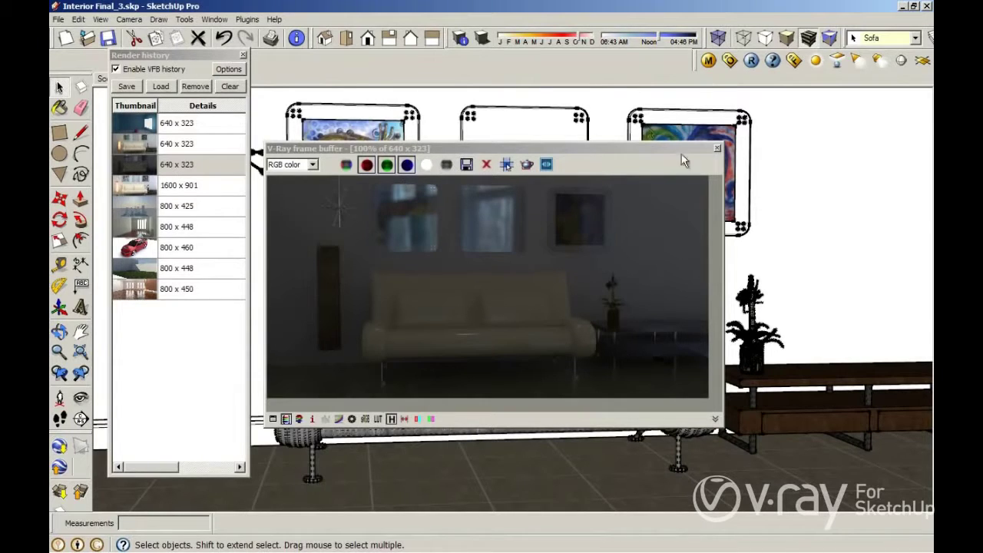
{"action": "left_click_drag", "start_coordinate": [618, 150], "coordinate": [650, 144]}
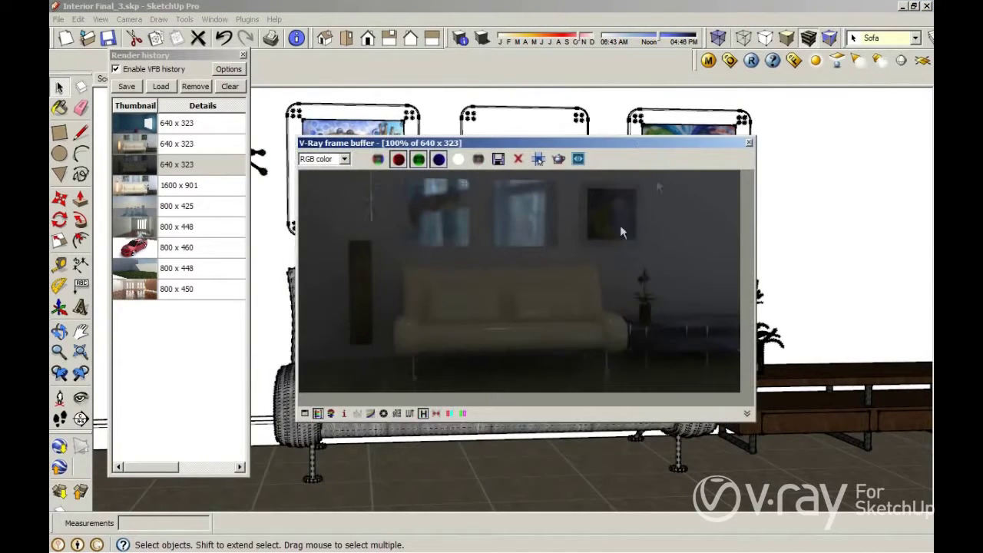
{"action": "left_click", "coordinate": [752, 60]}
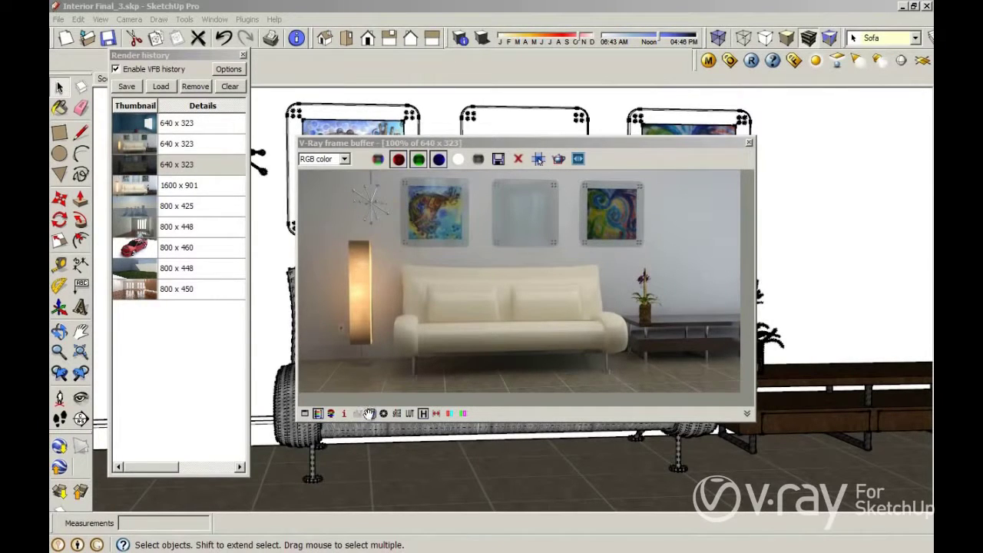
{"action": "left_click", "coordinate": [304, 414]}
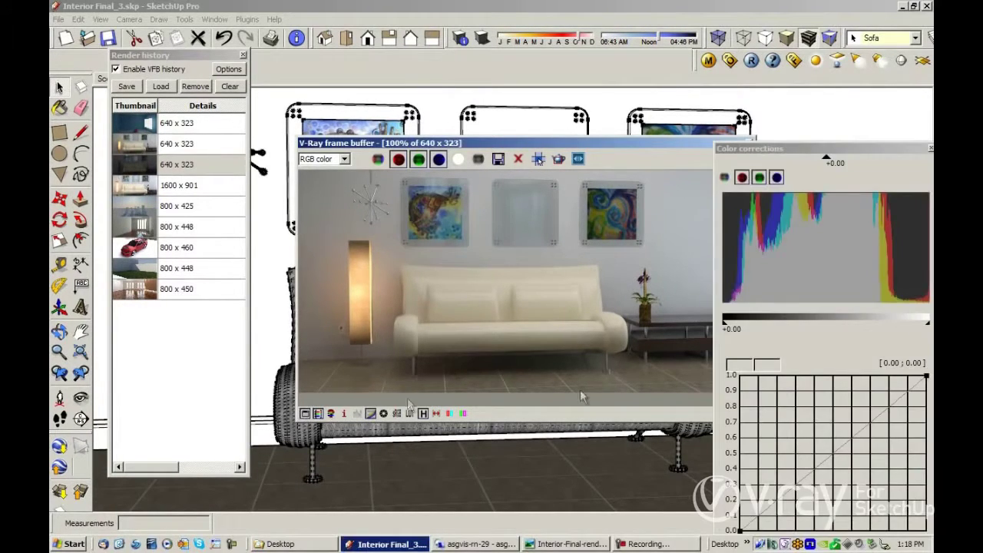
- Bow the Color corrections curve upward to brighten the sofa render, then close the panel
{"action": "left_click_drag", "start_coordinate": [764, 149], "coordinate": [684, 86]}
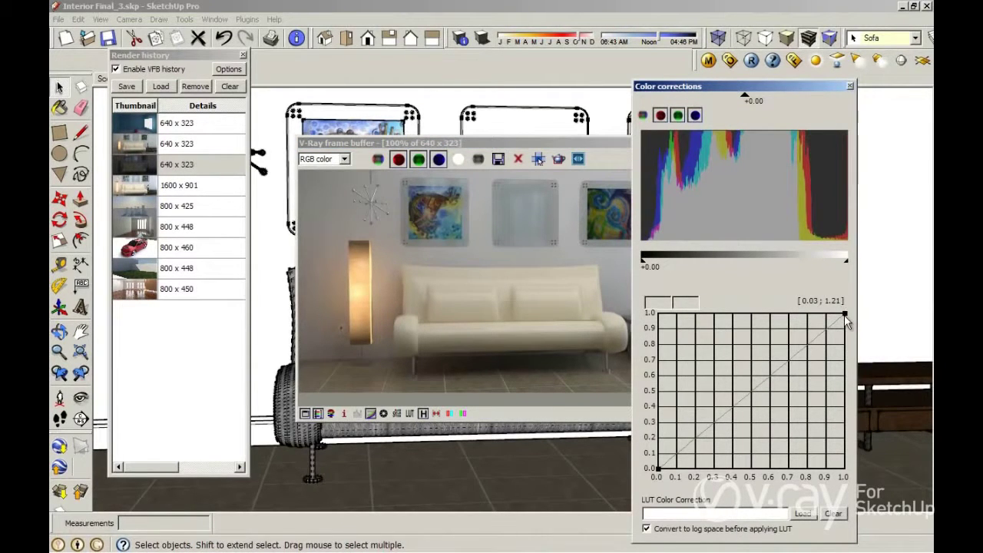
{"action": "left_click", "coordinate": [845, 314]}
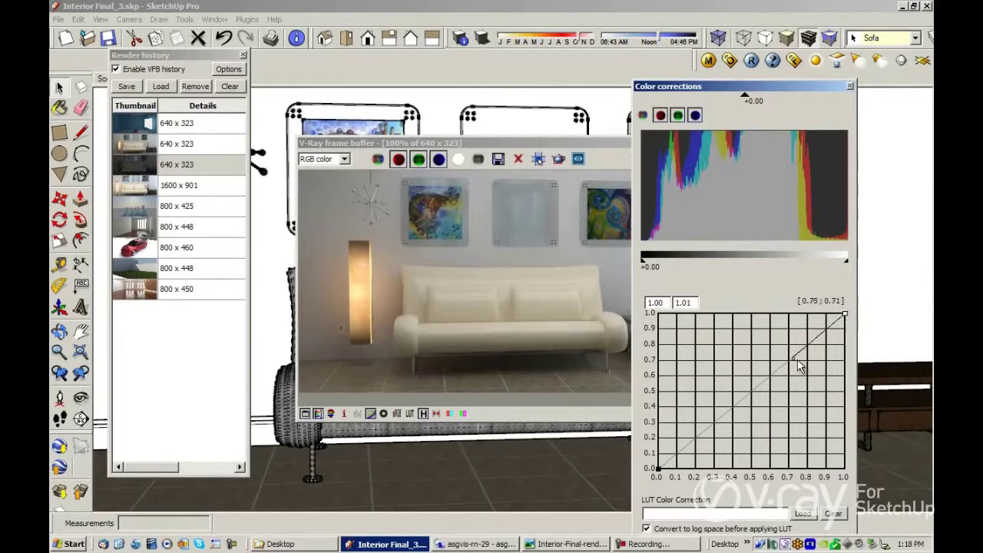
{"action": "mouse_move", "coordinate": [792, 358]}
{"action": "left_mouse_down"}
{"action": "mouse_move", "coordinate": [784, 320]}
{"action": "mouse_move", "coordinate": [790, 341]}
{"action": "left_mouse_up"}
{"action": "left_click", "coordinate": [655, 468]}
{"action": "left_click_drag", "start_coordinate": [712, 424], "coordinate": [678, 468]}
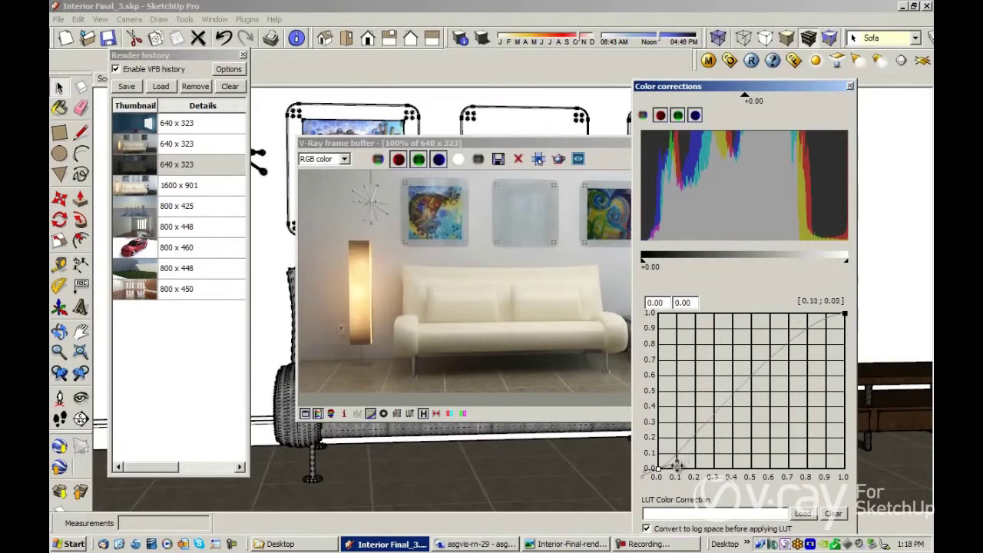
{"action": "left_click", "coordinate": [850, 86]}
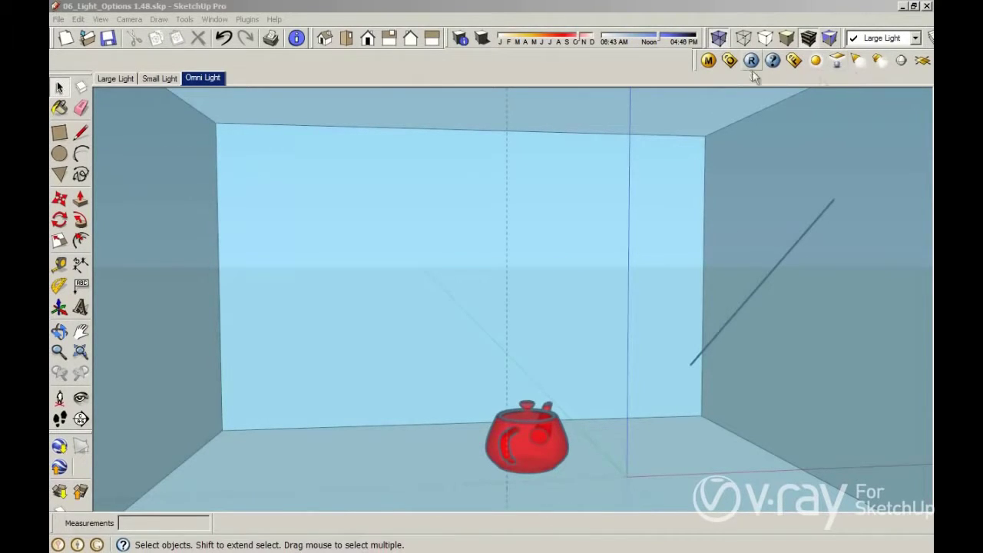
- Draw a rectangle light by two opposite corners along the teapot room's right wall
{"action": "left_click", "coordinate": [838, 61]}
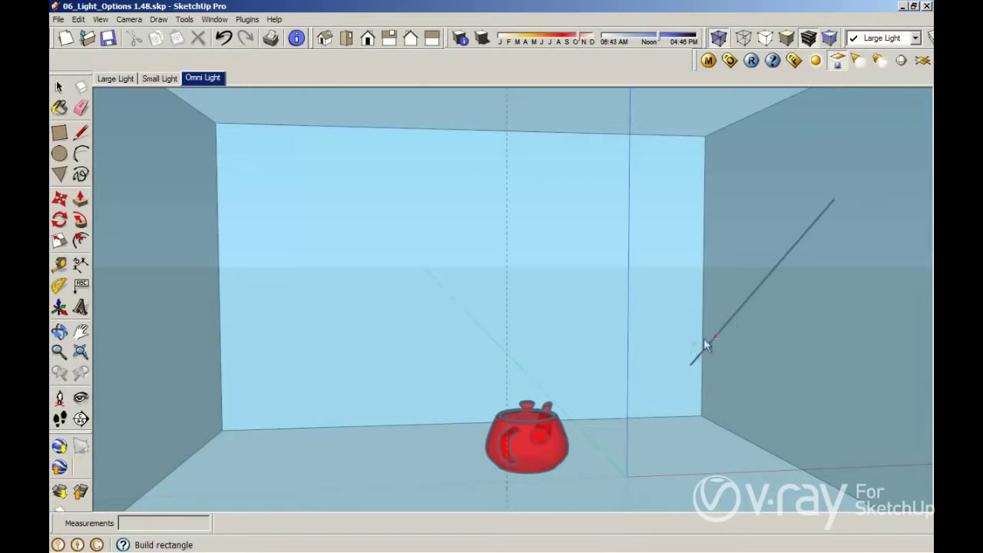
{"action": "left_click", "coordinate": [691, 367]}
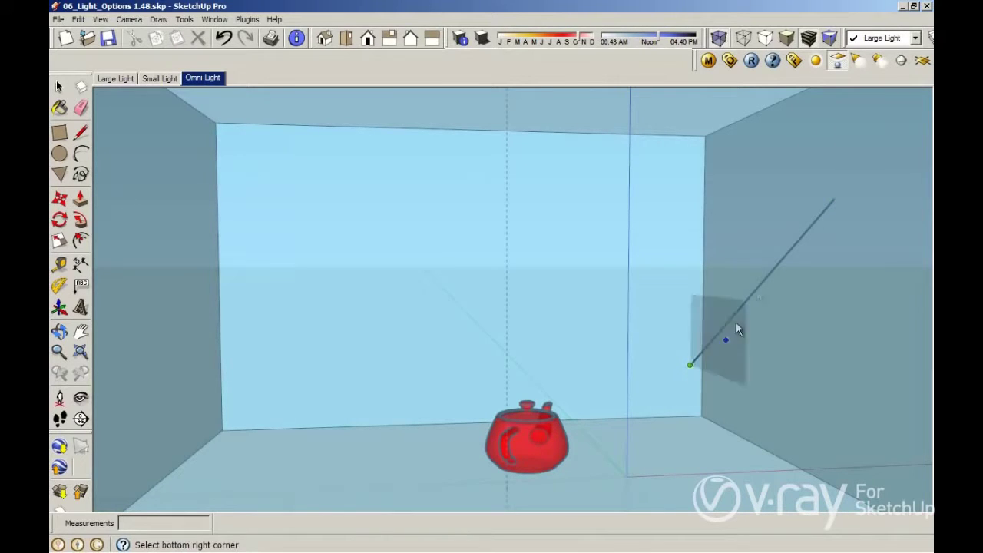
{"action": "left_click", "coordinate": [831, 201]}
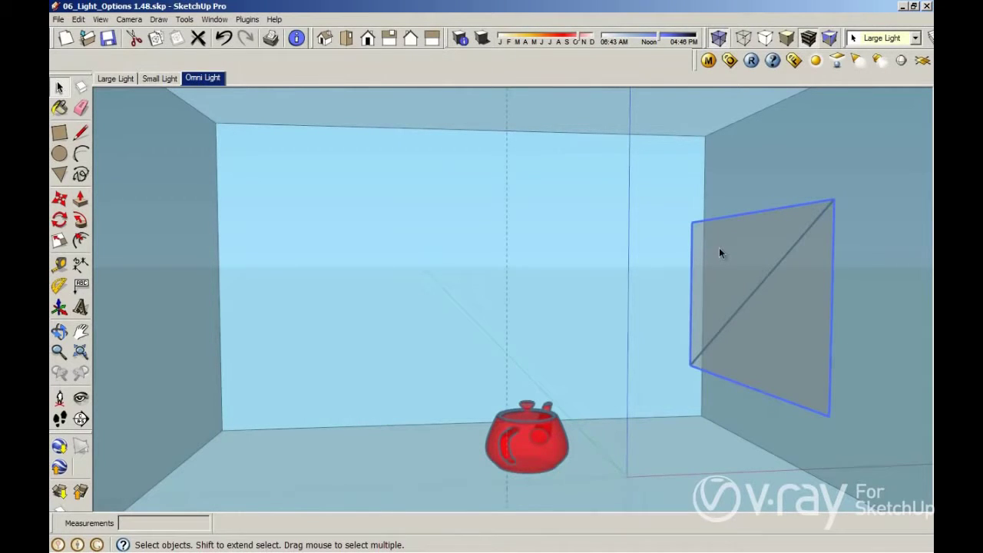
- Turn on No Decay for the new light, keeping its white colour and intensity units unchanged
{"action": "right_click", "coordinate": [720, 252]}
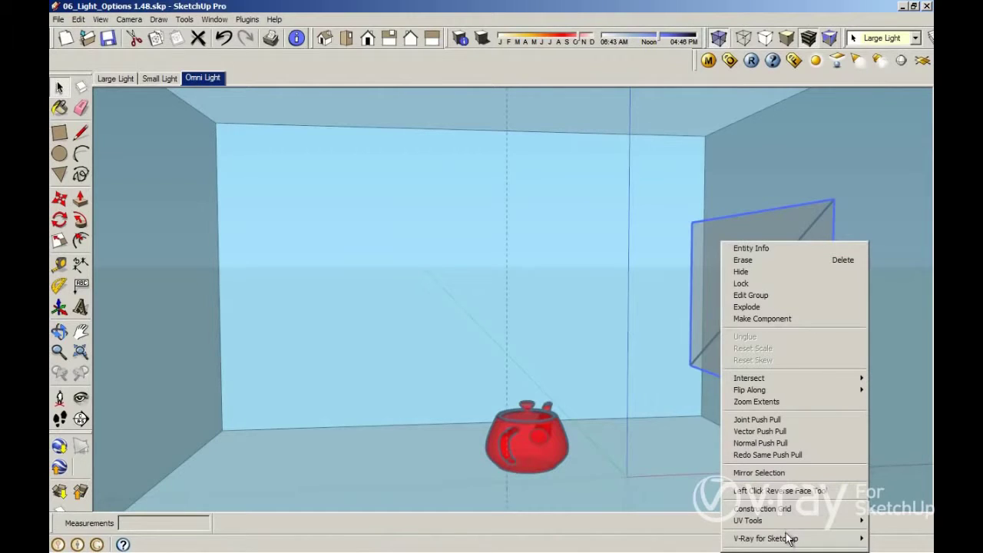
{"action": "mouse_move", "coordinate": [766, 538]}
{"action": "left_click", "coordinate": [891, 539]}
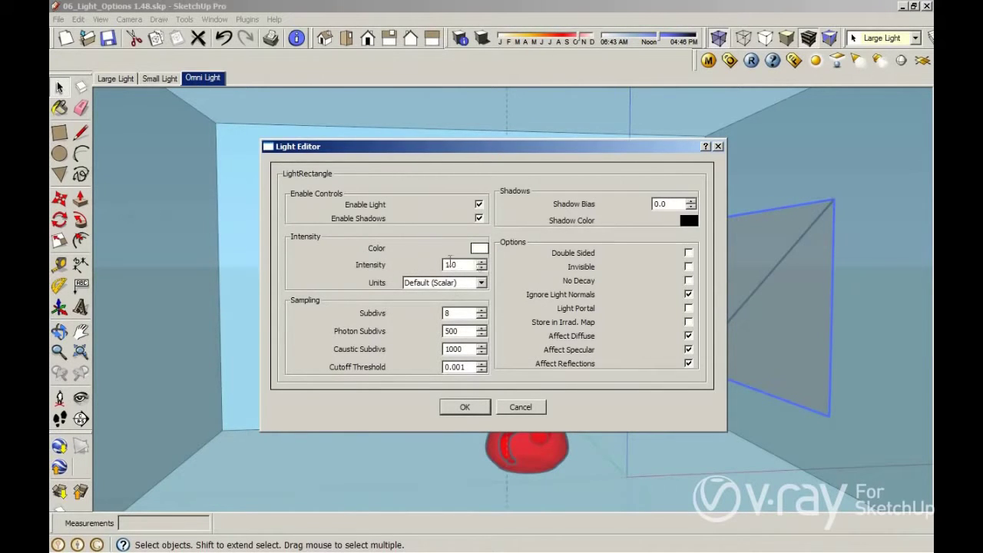
{"action": "left_click", "coordinate": [480, 248]}
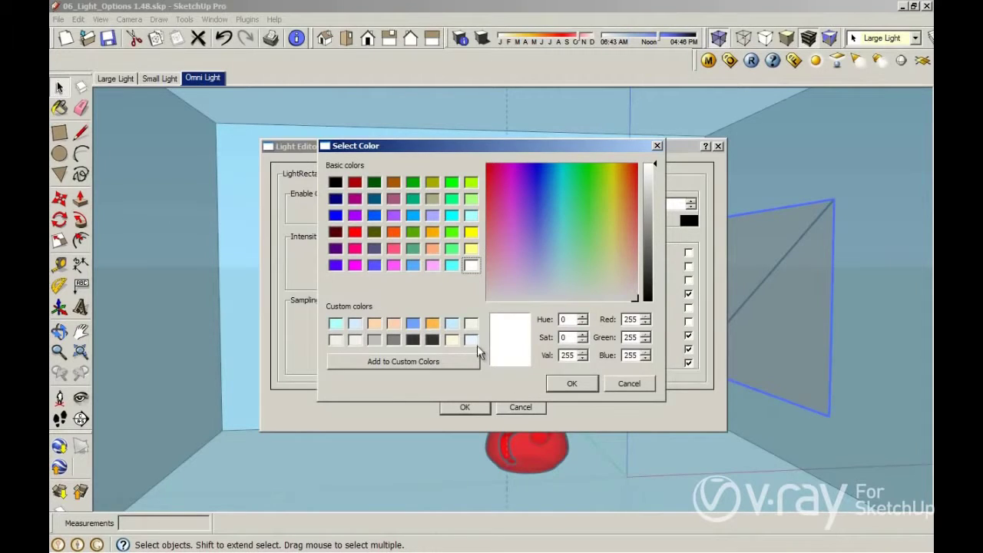
{"action": "left_click", "coordinate": [452, 341]}
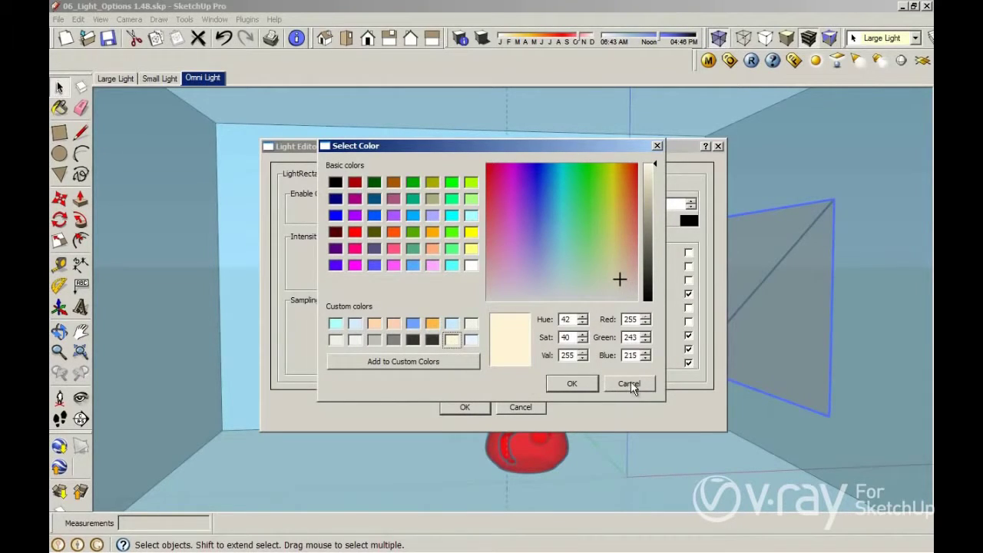
{"action": "left_click", "coordinate": [630, 384]}
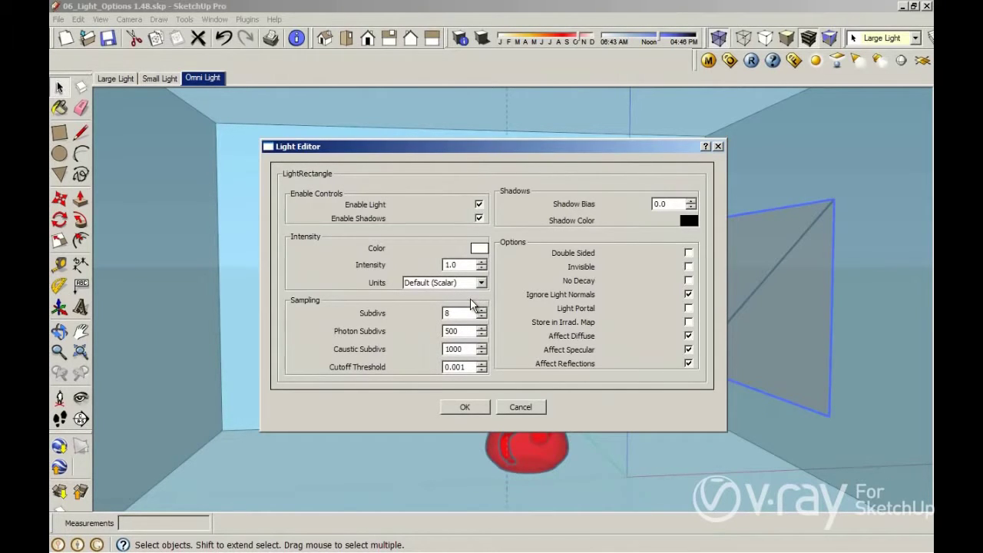
{"action": "left_click", "coordinate": [481, 283]}
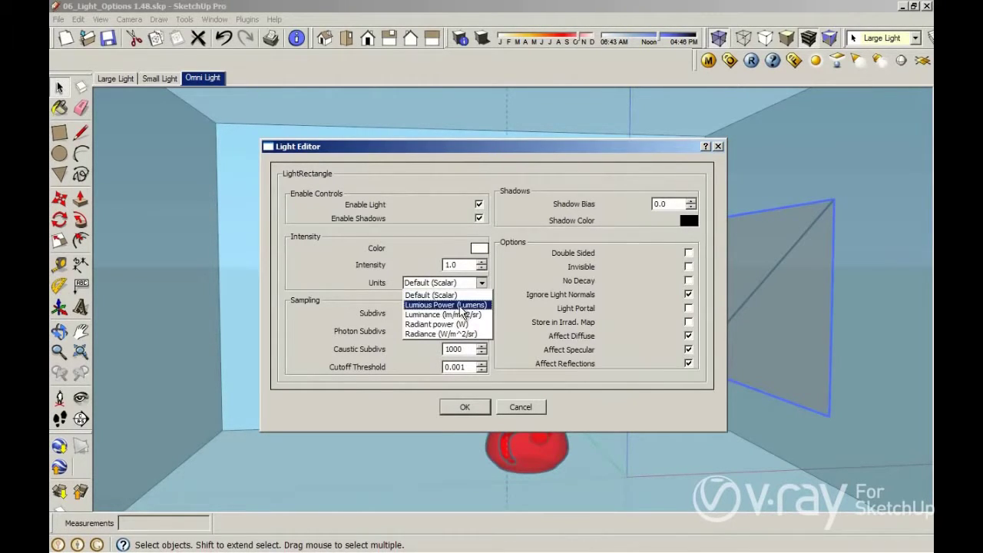
{"action": "key", "text": "Escape"}
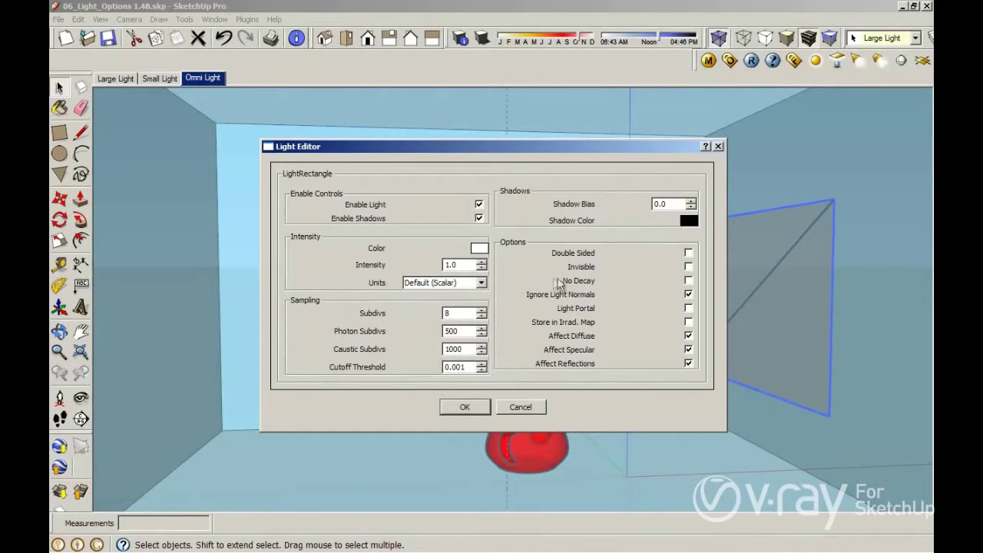
{"action": "left_click", "coordinate": [688, 281]}
{"action": "left_click", "coordinate": [465, 407]}
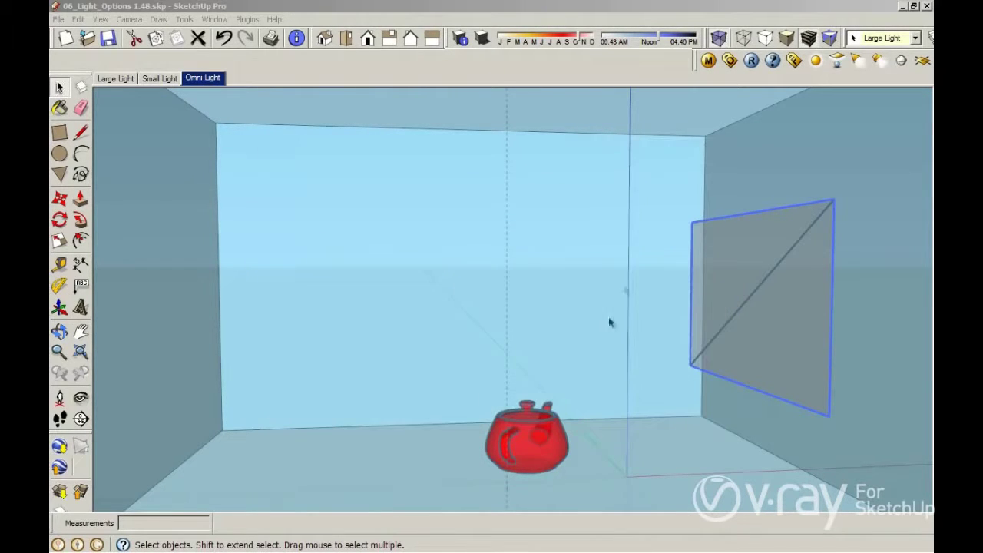
- Render the teapot room, then bring up the Light Editor for the wall's rectangle light
{"action": "left_click", "coordinate": [751, 61]}
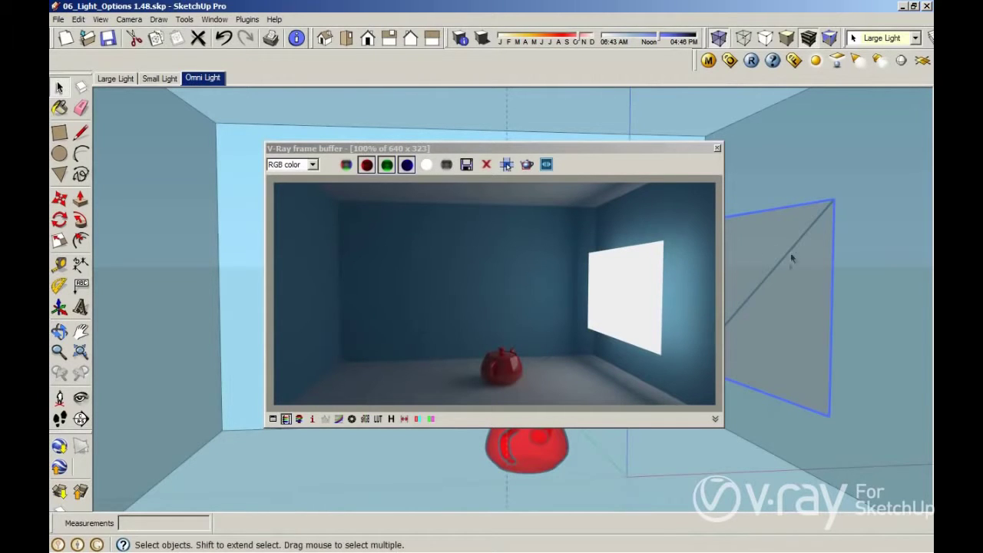
{"action": "right_click", "coordinate": [789, 290]}
{"action": "mouse_move", "coordinate": [715, 538]}
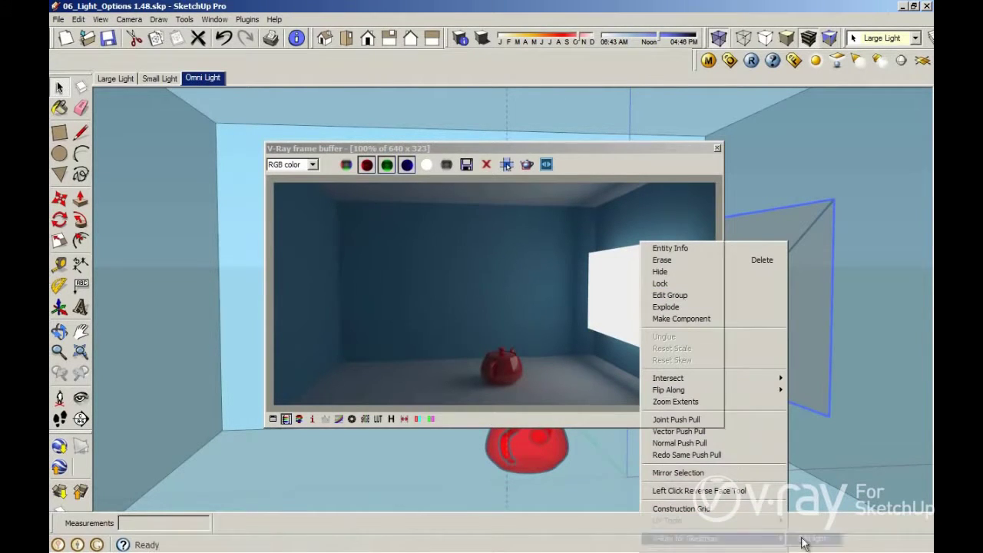
{"action": "left_click", "coordinate": [812, 539]}
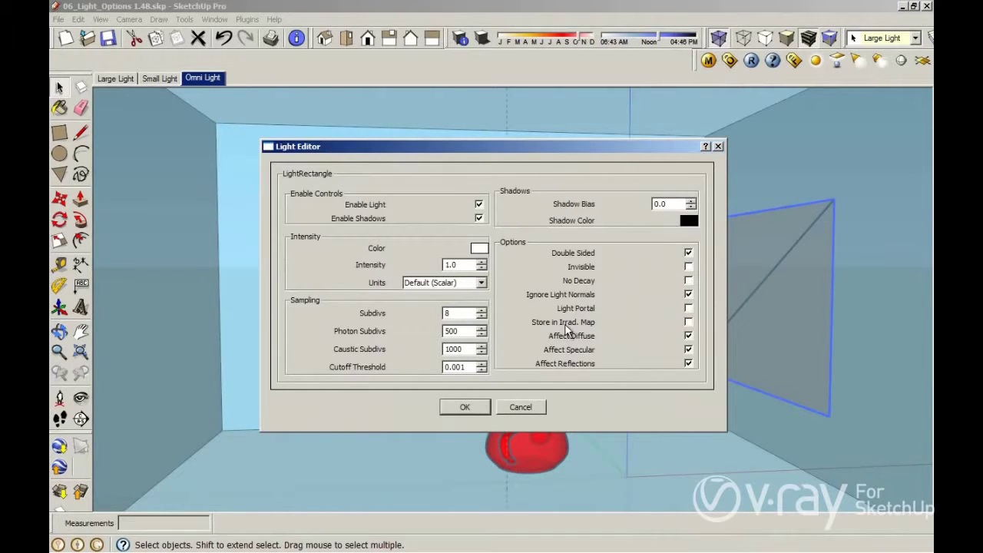
- Make the rectangle light Invisible and store it in the irradiance map, then zoom the frame buffer
{"action": "left_click", "coordinate": [689, 267]}
{"action": "left_click", "coordinate": [689, 323]}
{"action": "left_click", "coordinate": [461, 407]}
{"action": "scroll", "coordinate": [464, 385], "scroll_direction": "up", "scroll_amount": 1}
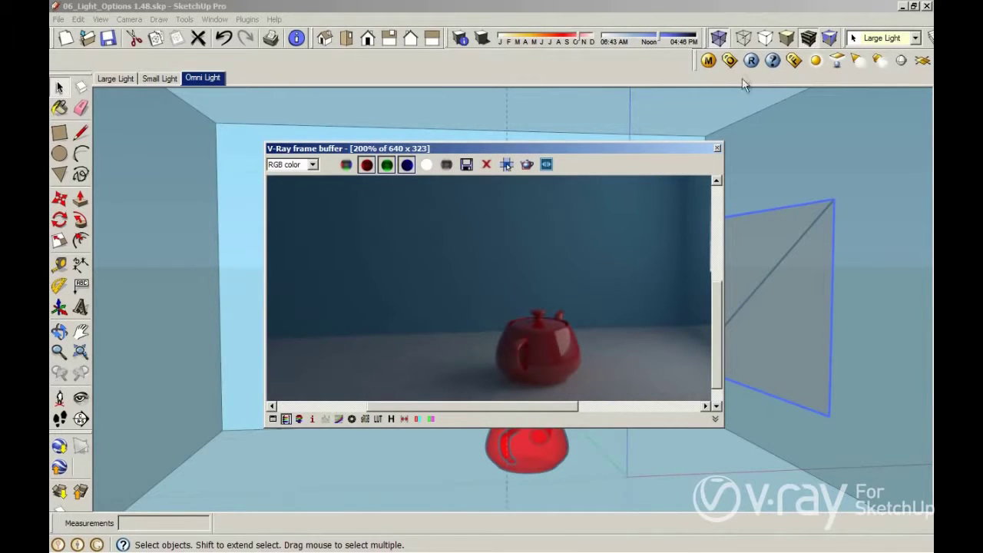
- Re-render the scene and check the hidden light panel at 100% frame-buffer zoom
{"action": "left_click", "coordinate": [751, 60]}
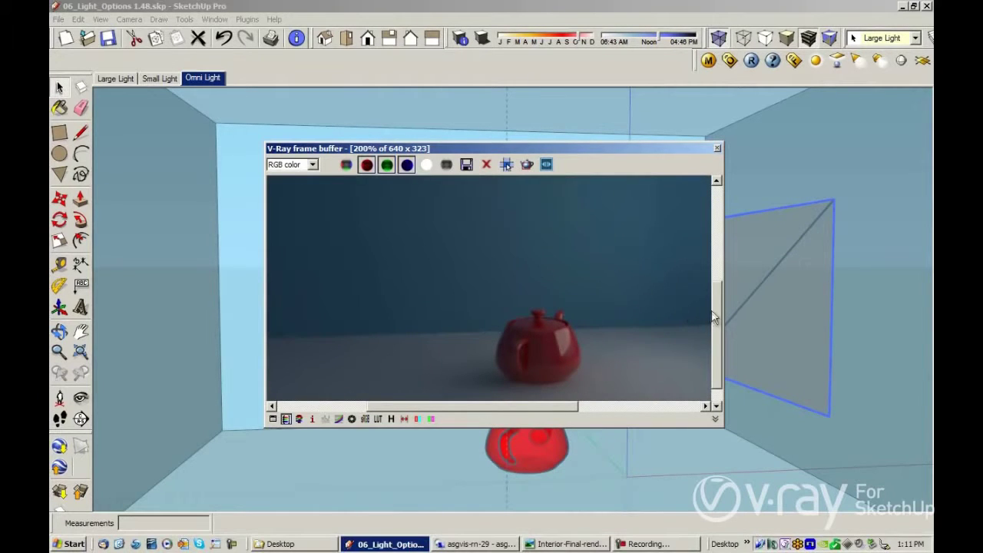
{"action": "left_click_drag", "start_coordinate": [713, 319], "coordinate": [711, 326]}
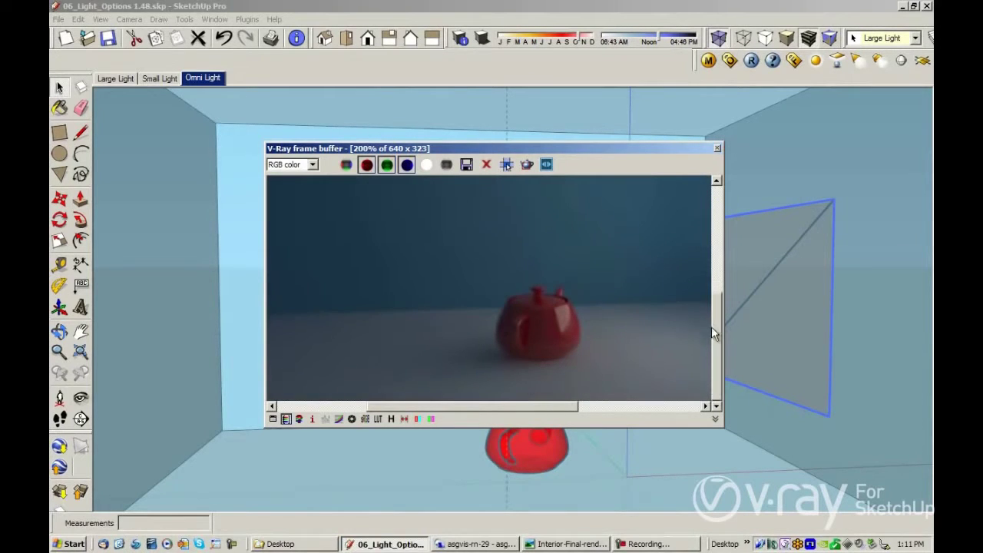
{"action": "double_click", "coordinate": [499, 325]}
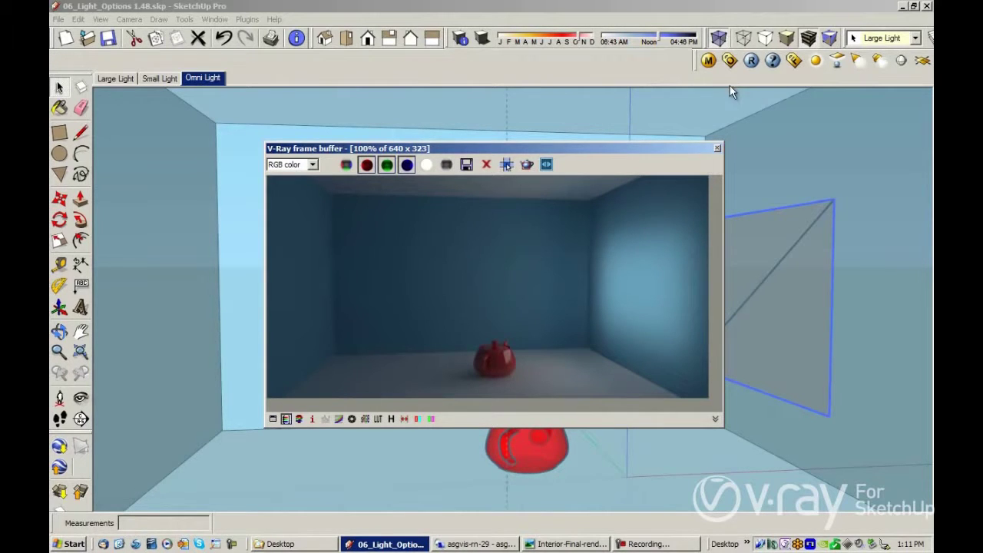
{"action": "right_click", "coordinate": [822, 347]}
{"action": "mouse_move", "coordinate": [718, 332]}
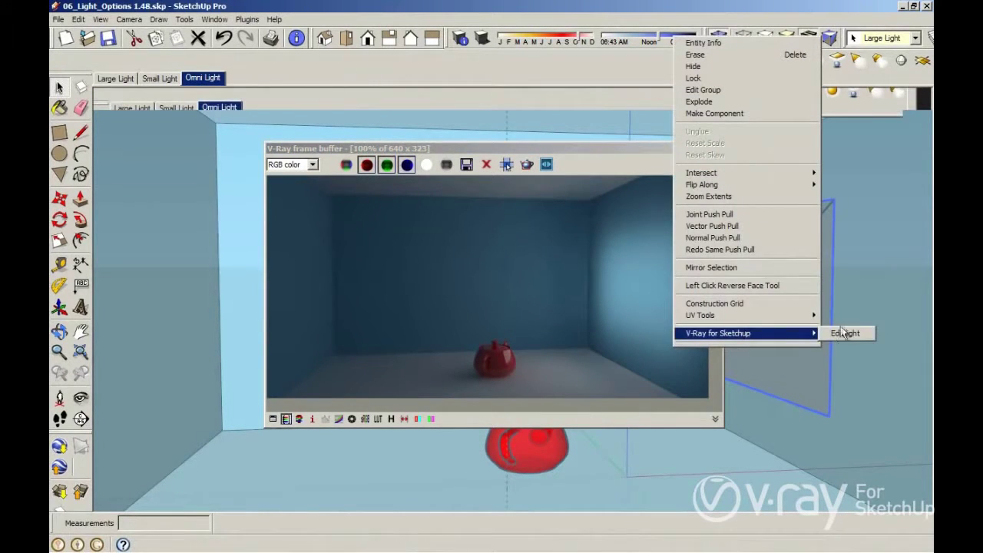
- Uncheck Affect Reflections and Invisible on the rectangle light, then re-render the scene
{"action": "left_click", "coordinate": [844, 333]}
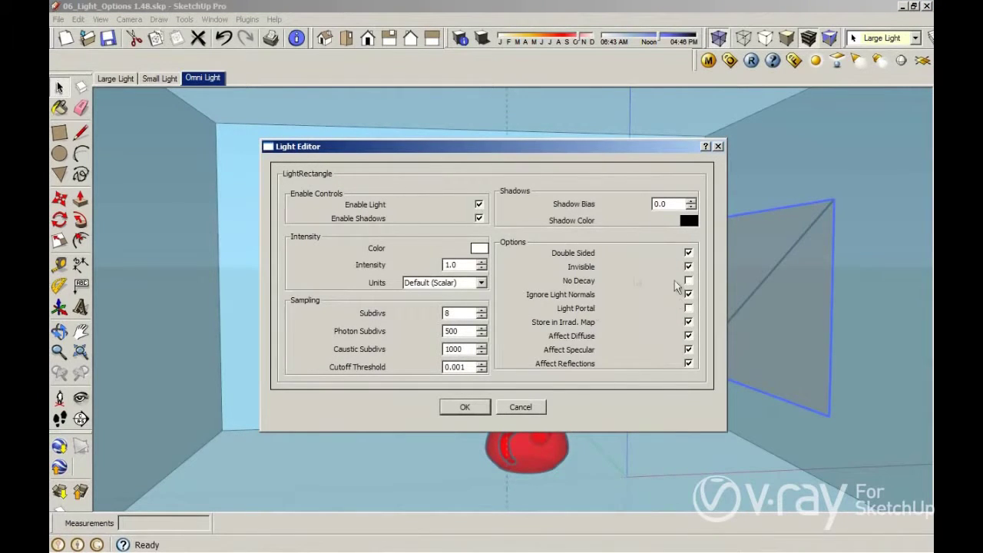
{"action": "left_click", "coordinate": [688, 364]}
{"action": "left_click", "coordinate": [688, 268]}
{"action": "left_click", "coordinate": [466, 407]}
{"action": "left_click", "coordinate": [752, 63]}
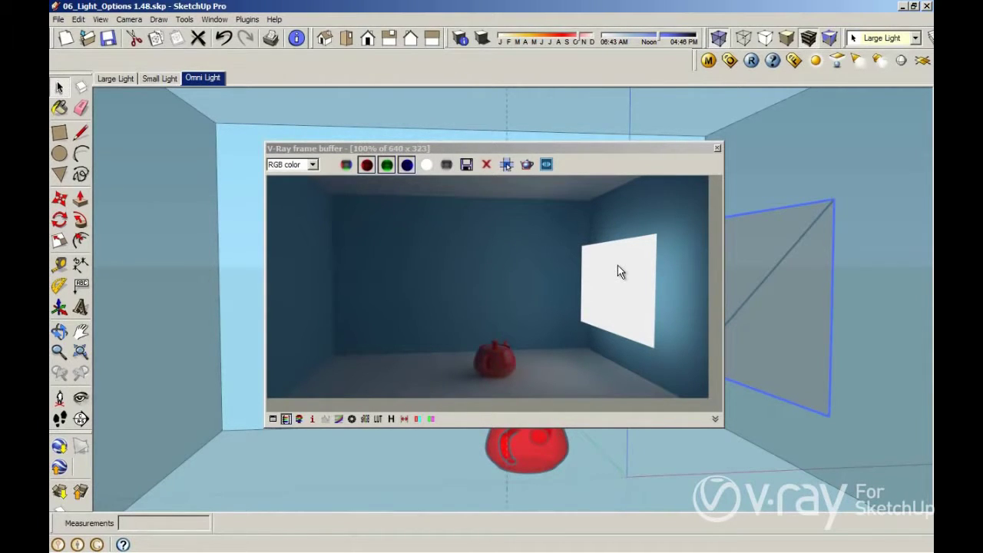
{"action": "right_click", "coordinate": [764, 260]}
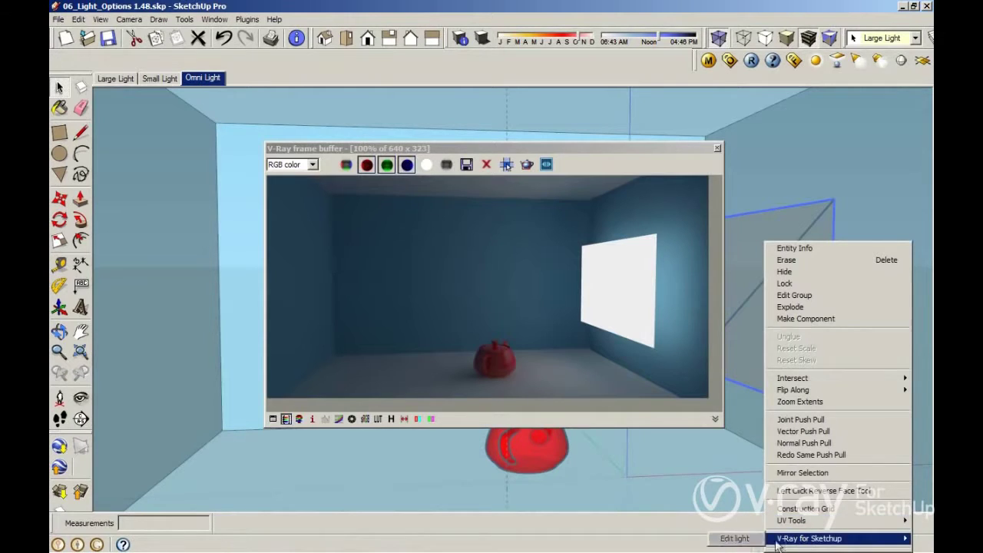
{"action": "left_click", "coordinate": [730, 539]}
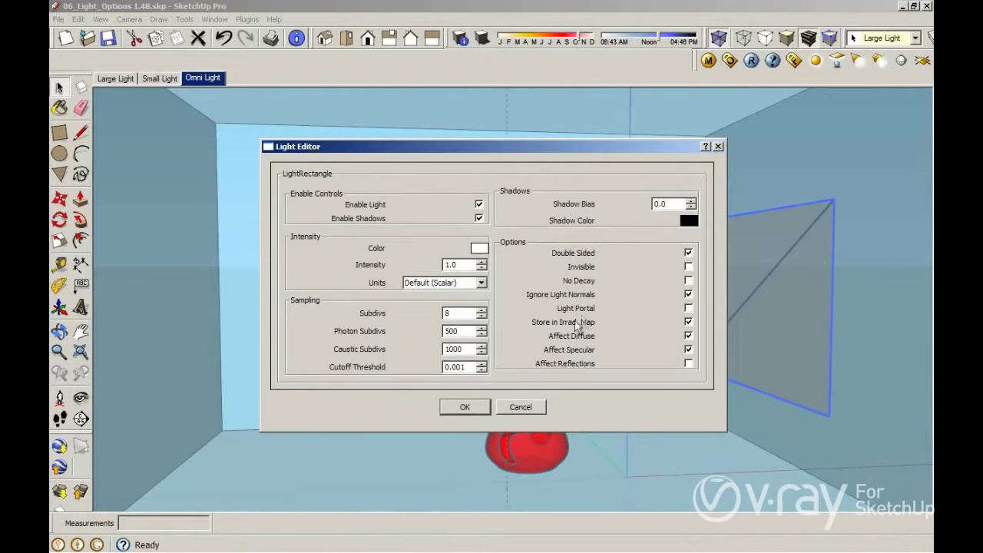
{"action": "left_click", "coordinate": [469, 408]}
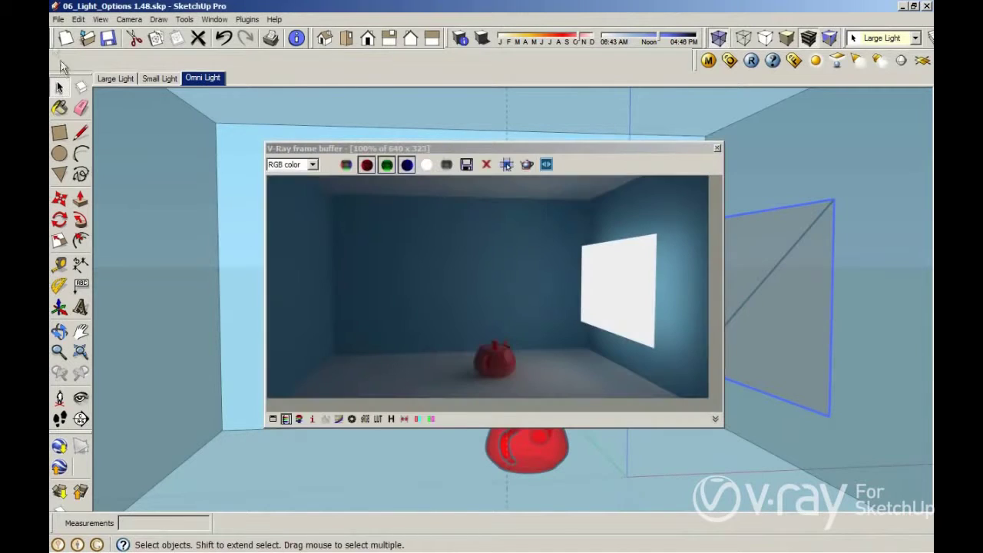
{"action": "left_click", "coordinate": [59, 19]}
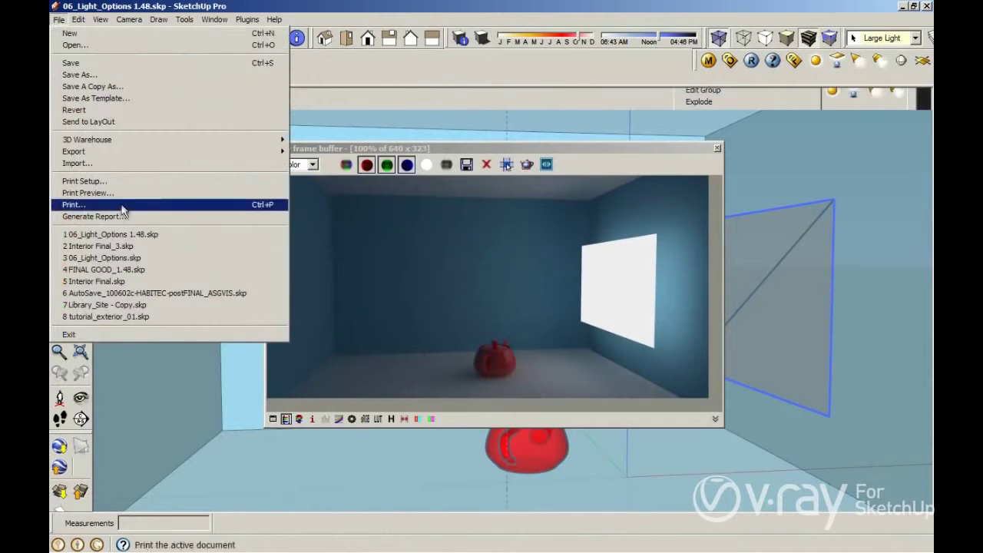
- Open Interior Final_3.skp from the recent files without saving the light-options model
{"action": "left_click", "coordinate": [110, 250]}
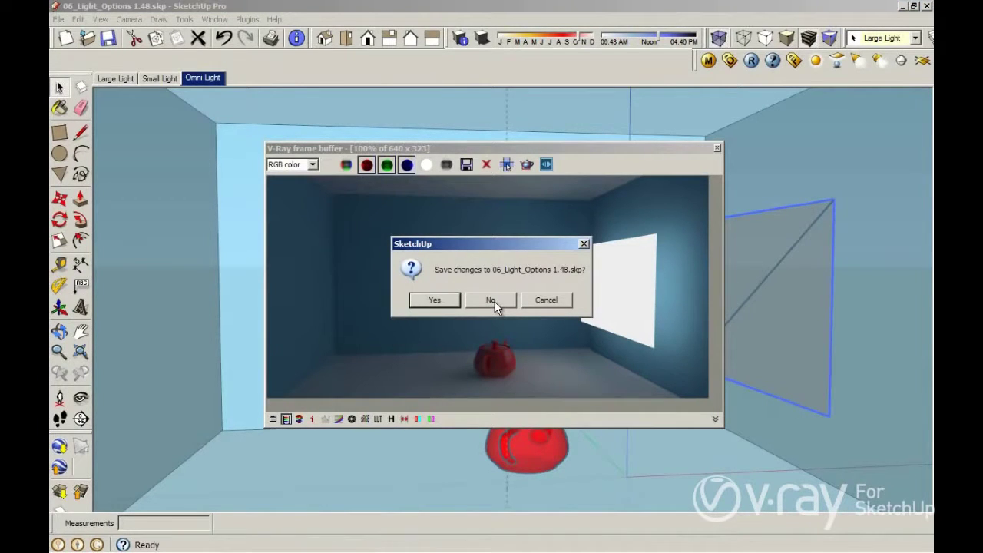
{"action": "left_click", "coordinate": [495, 302]}
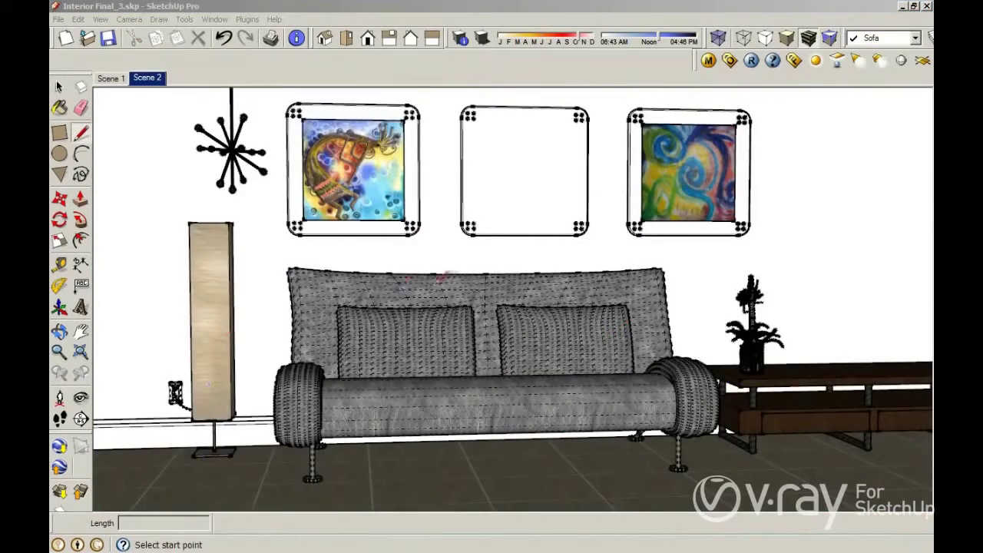
- Draw a tall narrow V-Ray rectangle light on the floor lamp's shade
{"action": "mouse_move", "coordinate": [444, 283]}
{"action": "middle_mouse_down"}
{"action": "mouse_move", "coordinate": [411, 326]}
{"action": "mouse_move", "coordinate": [467, 373]}
{"action": "mouse_move", "coordinate": [424, 272]}
{"action": "mouse_move", "coordinate": [337, 271]}
{"action": "middle_mouse_up"}
{"action": "middle_click_drag", "start_coordinate": [277, 263], "coordinate": [309, 267]}
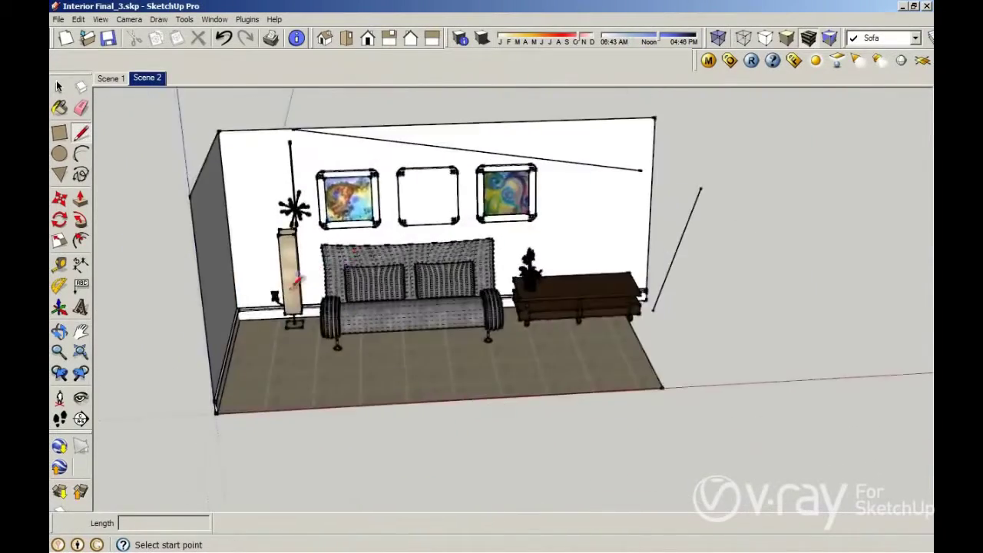
{"action": "scroll", "coordinate": [309, 267], "scroll_direction": "up", "scroll_amount": 2}
{"action": "scroll", "coordinate": [308, 250], "scroll_direction": "up", "scroll_amount": 2}
{"action": "scroll", "coordinate": [307, 252], "scroll_direction": "up", "scroll_amount": 2}
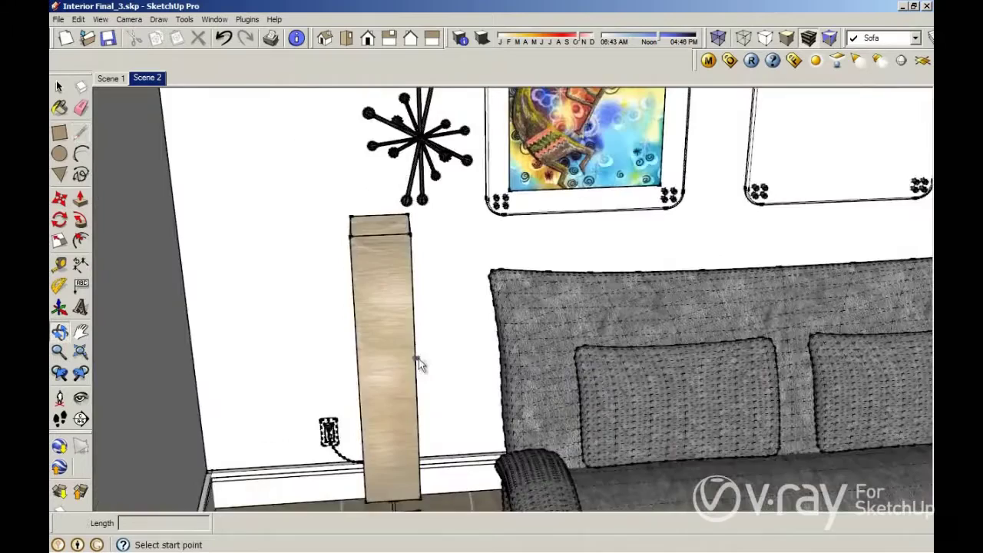
{"action": "scroll", "coordinate": [419, 358], "scroll_direction": "up", "scroll_amount": 2}
{"action": "left_click", "coordinate": [838, 61]}
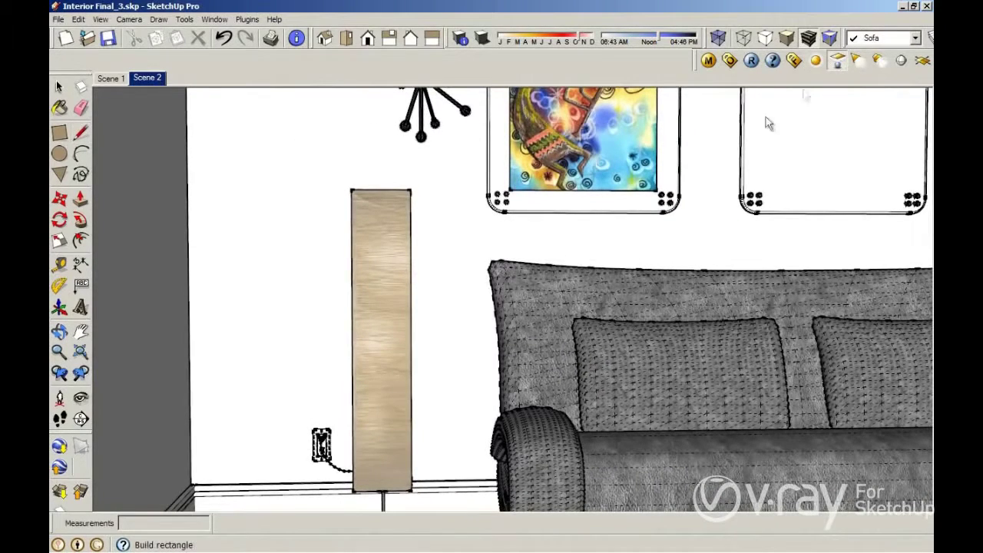
{"action": "left_click", "coordinate": [365, 442]}
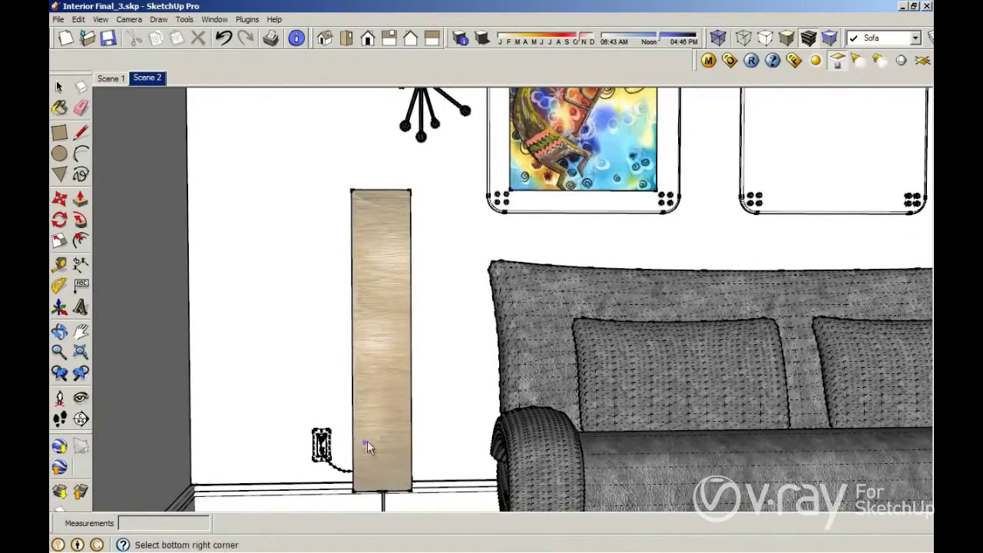
{"action": "left_click", "coordinate": [376, 265]}
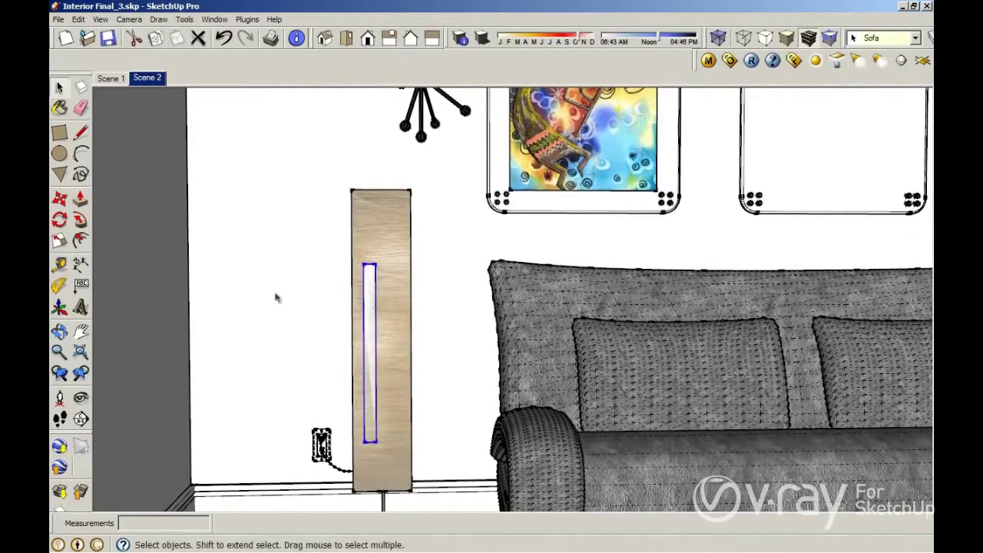
- Move the new rectangle light slightly right so it sits inside the lamp
{"action": "left_click", "coordinate": [59, 198]}
{"action": "scroll", "coordinate": [370, 265], "scroll_direction": "up", "scroll_amount": 2}
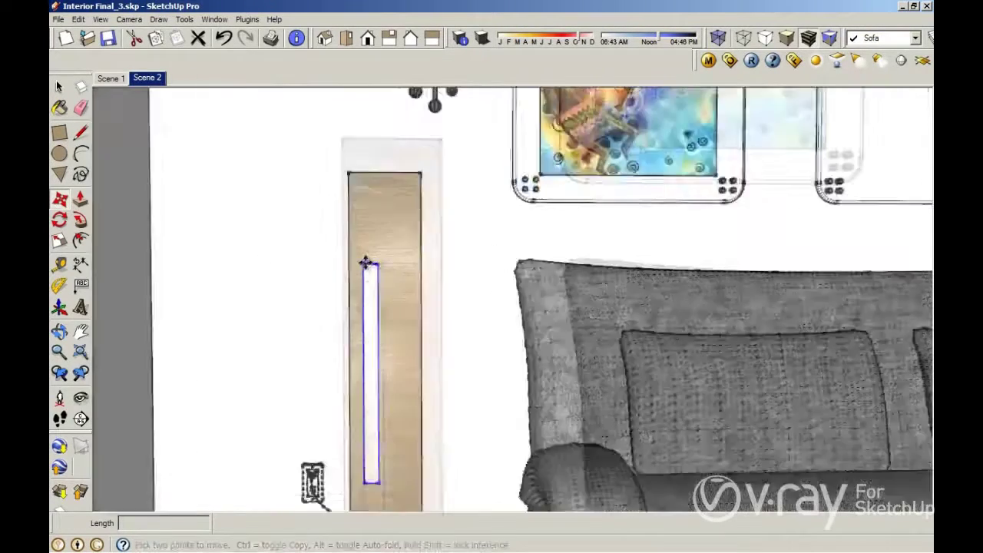
{"action": "scroll", "coordinate": [373, 266], "scroll_direction": "up", "scroll_amount": 1}
{"action": "left_click", "coordinate": [374, 266]}
{"action": "left_click", "coordinate": [387, 266]}
{"action": "scroll", "coordinate": [389, 268], "scroll_direction": "down", "scroll_amount": 2}
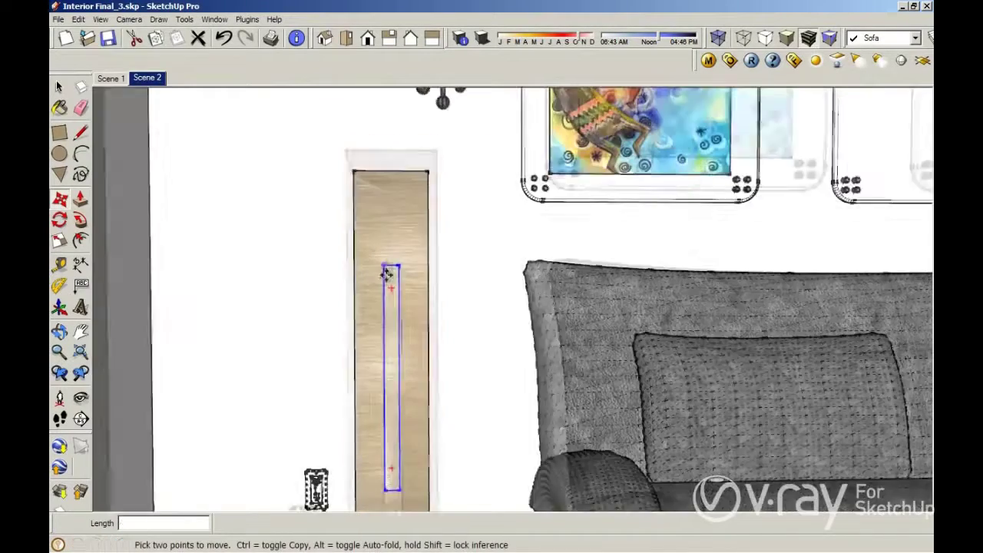
{"action": "scroll", "coordinate": [388, 292], "scroll_direction": "down", "scroll_amount": 2}
{"action": "left_click", "coordinate": [408, 363]}
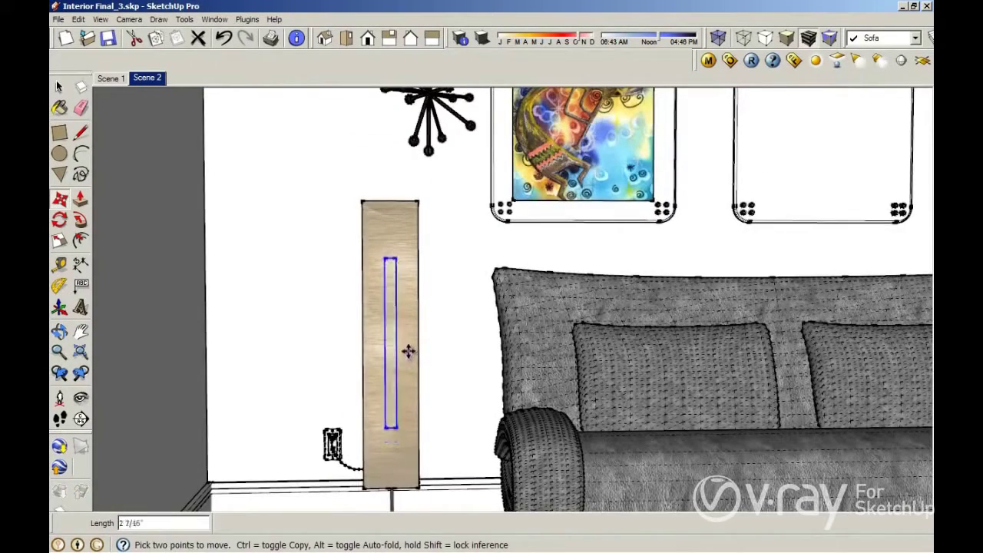
{"action": "mouse_move", "coordinate": [402, 246]}
{"action": "middle_mouse_down"}
{"action": "mouse_move", "coordinate": [366, 305]}
{"action": "mouse_move", "coordinate": [406, 362]}
{"action": "middle_mouse_up"}
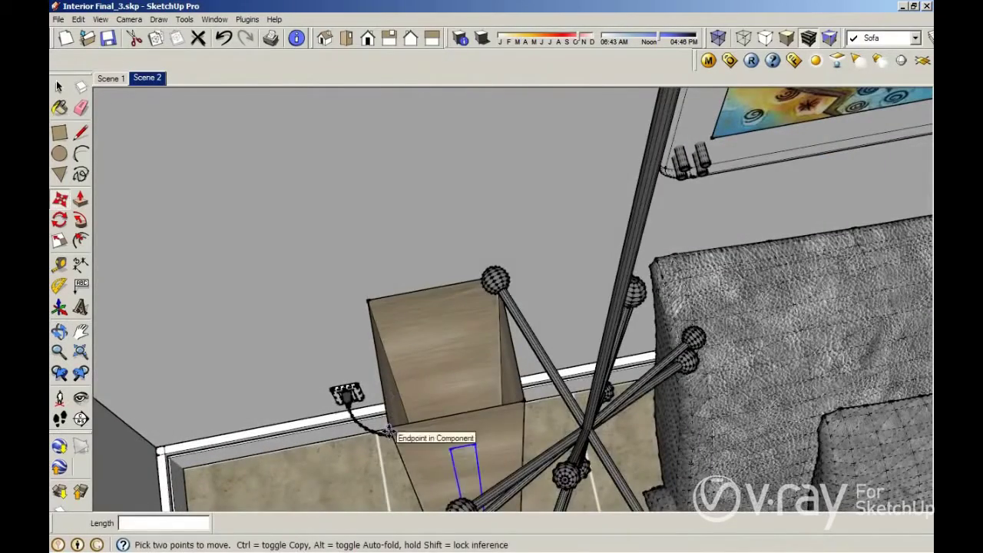
{"action": "mouse_move", "coordinate": [450, 400]}
{"action": "middle_mouse_down"}
{"action": "mouse_move", "coordinate": [450, 390]}
{"action": "mouse_move", "coordinate": [453, 446]}
{"action": "mouse_move", "coordinate": [514, 274]}
{"action": "mouse_move", "coordinate": [500, 329]}
{"action": "mouse_move", "coordinate": [499, 308]}
{"action": "middle_mouse_up"}
{"action": "scroll", "coordinate": [521, 258], "scroll_direction": "up", "scroll_amount": 3}
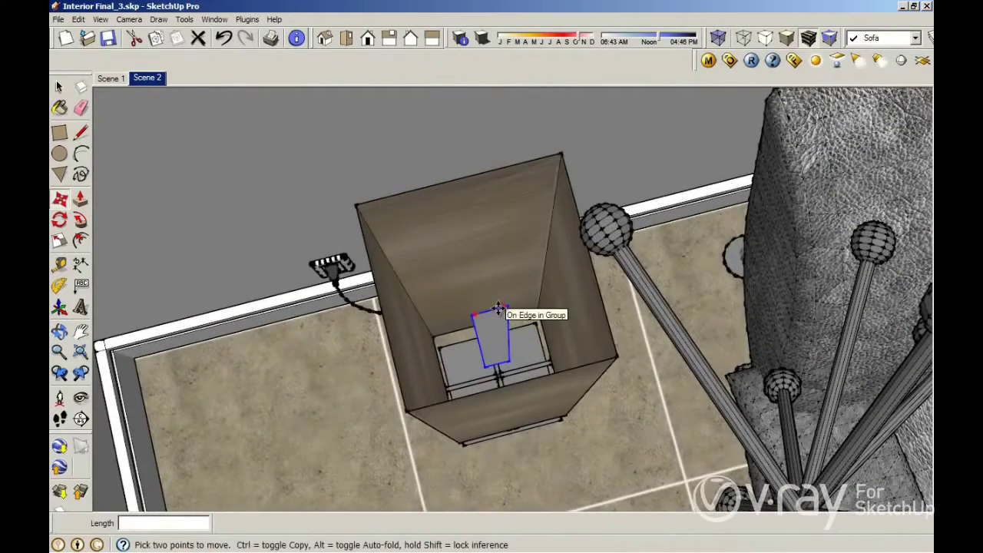
- Open the lamp light's Light Editor and select its Intensity value
{"action": "right_click", "coordinate": [485, 322]}
{"action": "mouse_move", "coordinate": [530, 307]}
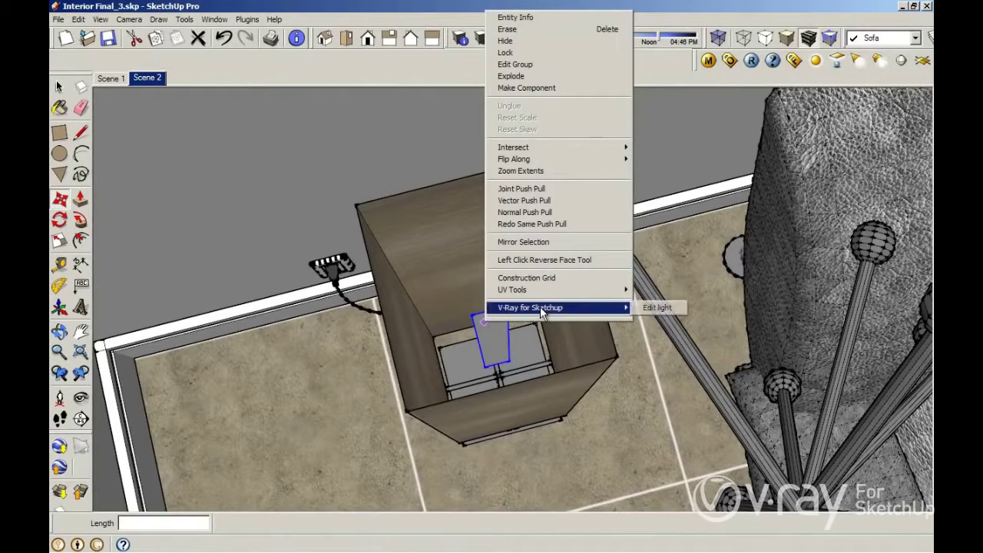
{"action": "left_click", "coordinate": [645, 308]}
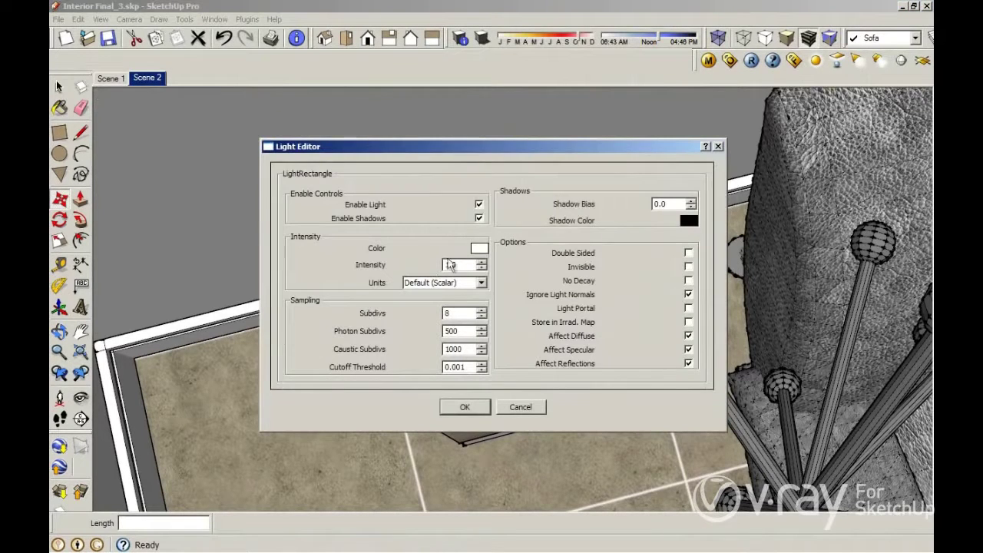
{"action": "double_click", "coordinate": [453, 265]}
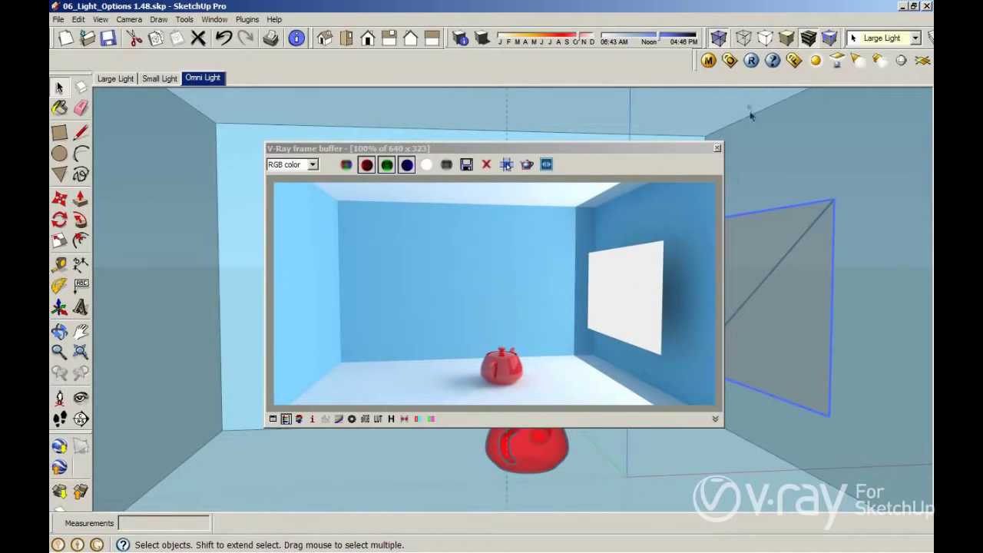
- Switch off No Decay for the window rectangle light in its Light Editor
{"action": "right_click", "coordinate": [774, 239]}
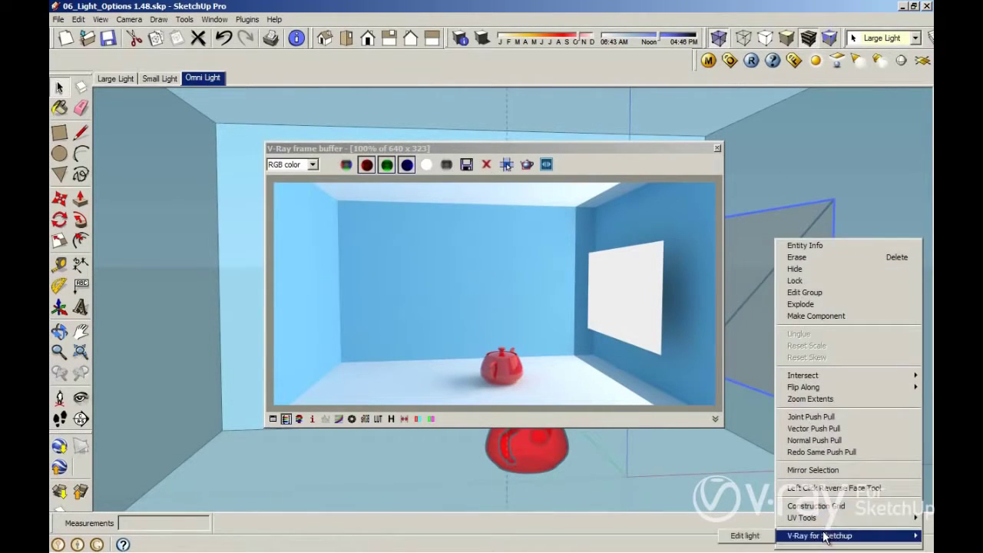
{"action": "left_click", "coordinate": [745, 540]}
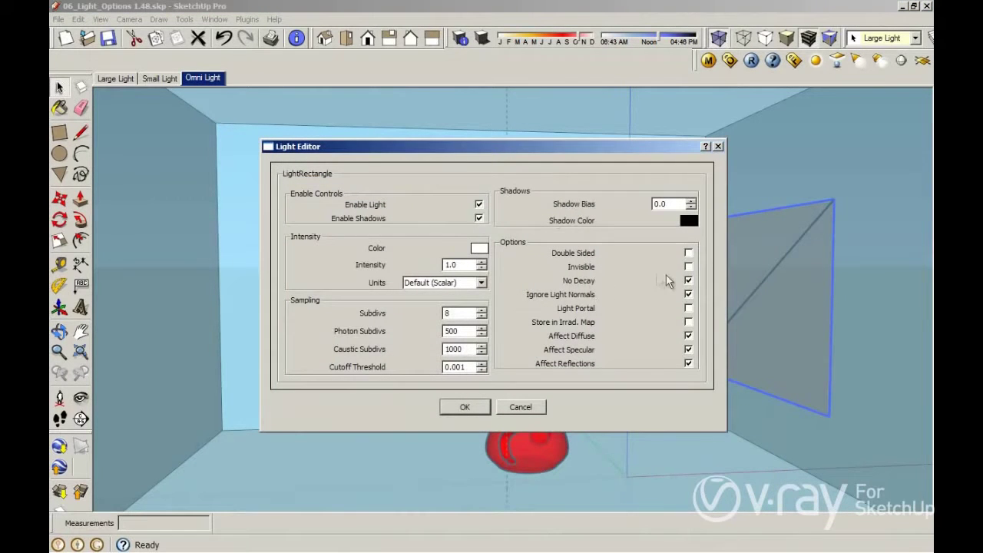
{"action": "left_click", "coordinate": [688, 281]}
{"action": "left_click", "coordinate": [459, 407]}
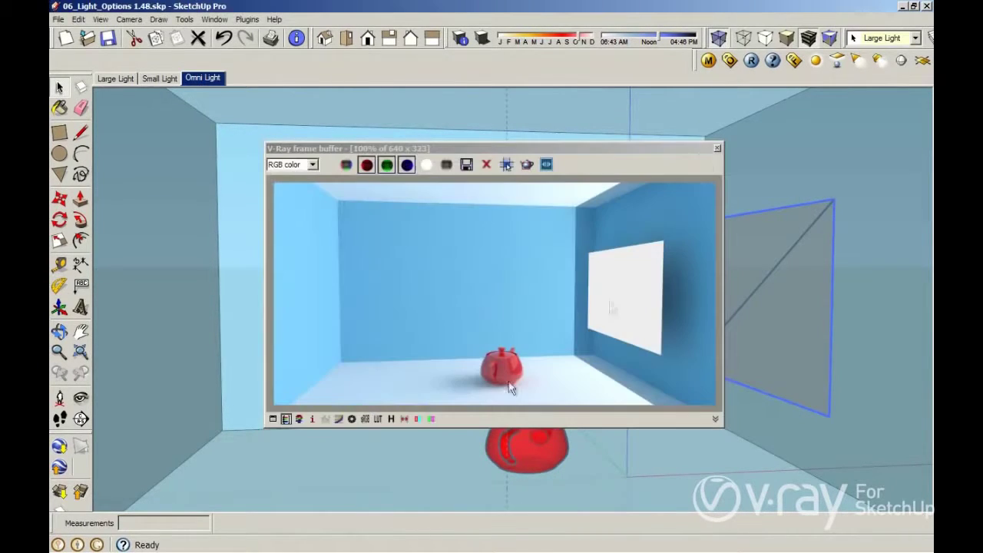
- Render the test room with V-Ray to see the glowing rectangle light
{"action": "left_click", "coordinate": [756, 63]}
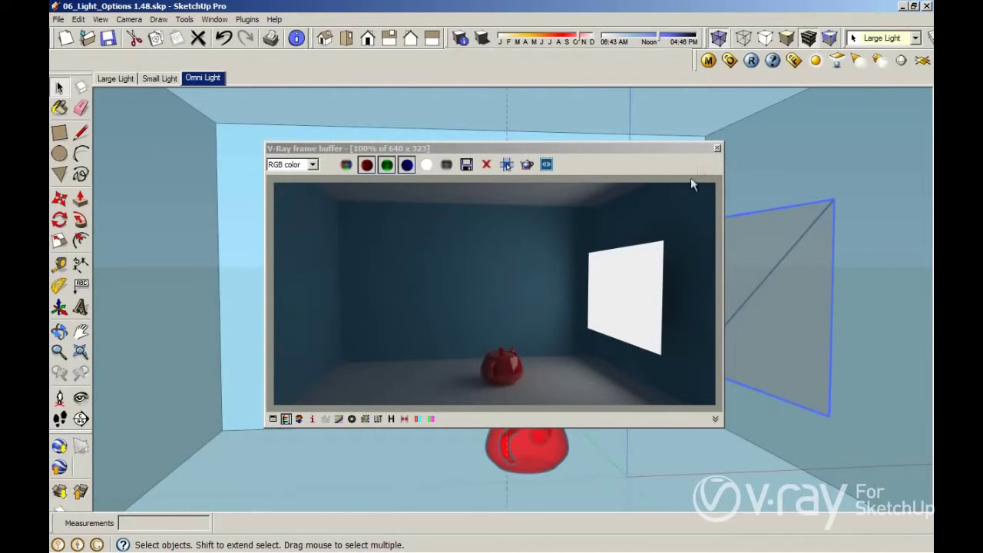
- Make the test-room rectangle light Double Sided and render the room again
{"action": "right_click", "coordinate": [746, 246]}
{"action": "mouse_move", "coordinate": [792, 538]}
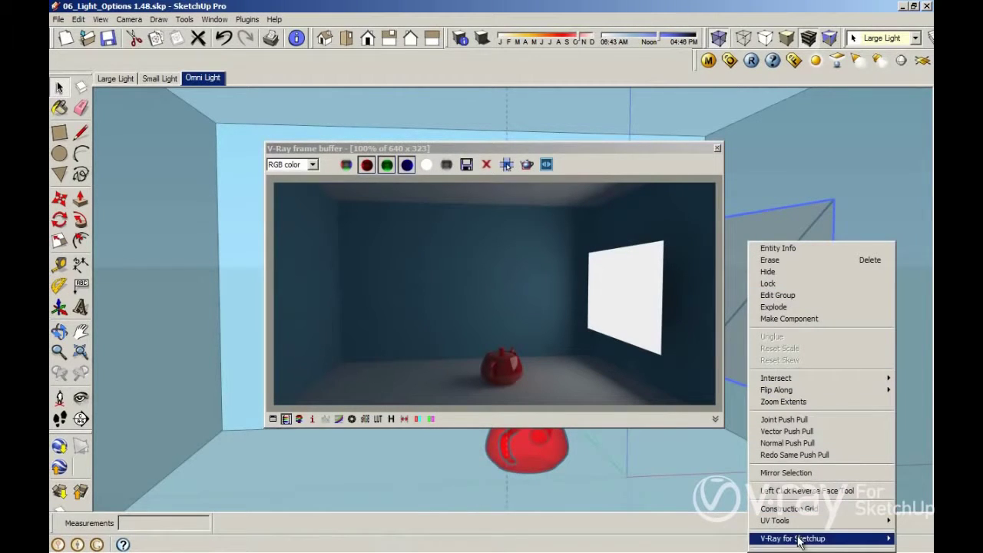
{"action": "left_click", "coordinate": [726, 540]}
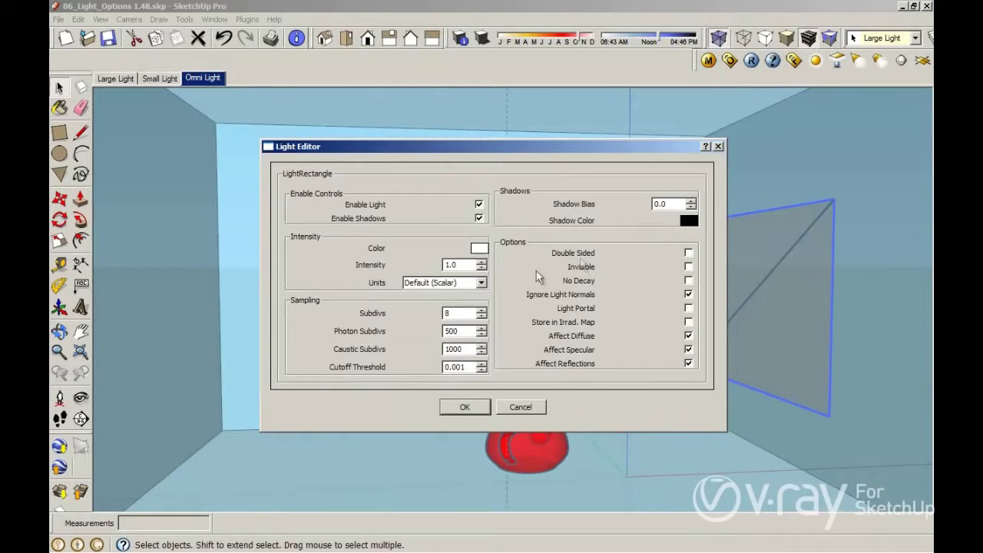
{"action": "left_click", "coordinate": [689, 253]}
{"action": "left_click", "coordinate": [465, 407]}
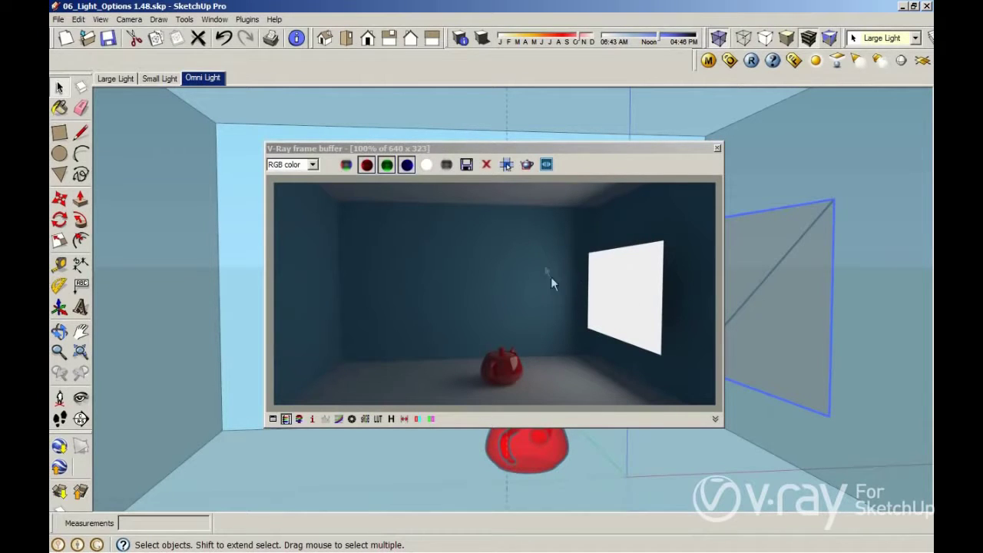
{"action": "left_click", "coordinate": [751, 60]}
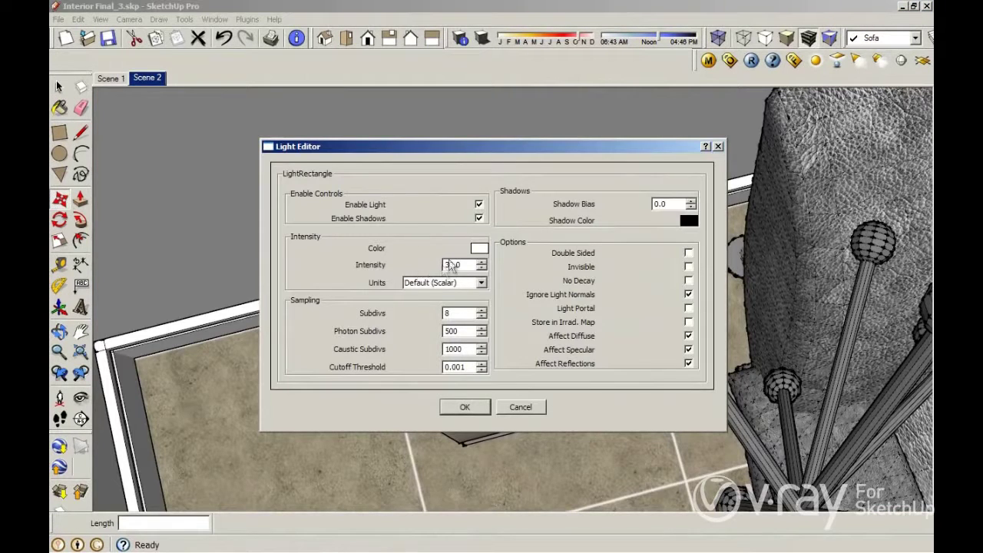
- Give the lamp light a peach colour and enable Store in Irrad. Map
{"action": "left_click", "coordinate": [479, 246]}
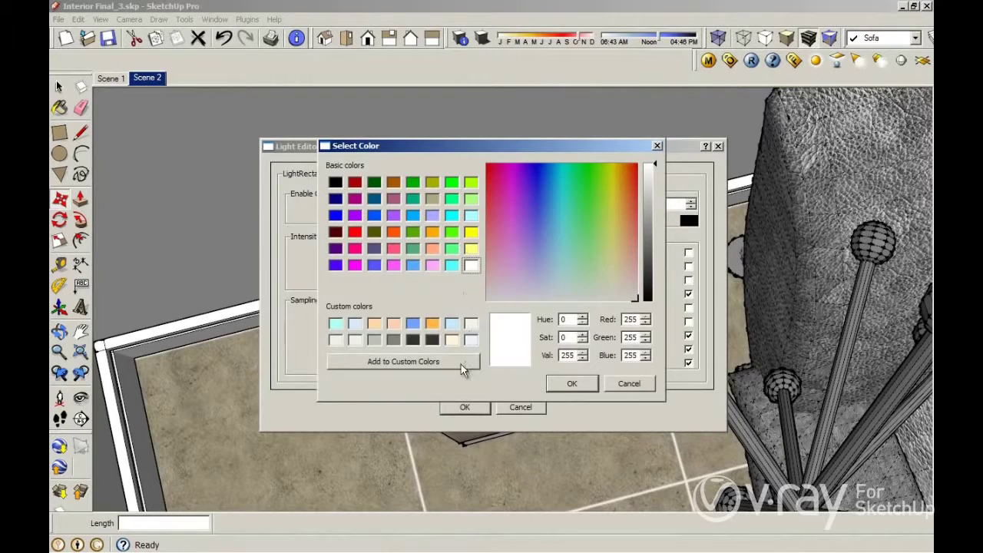
{"action": "left_click", "coordinate": [378, 326]}
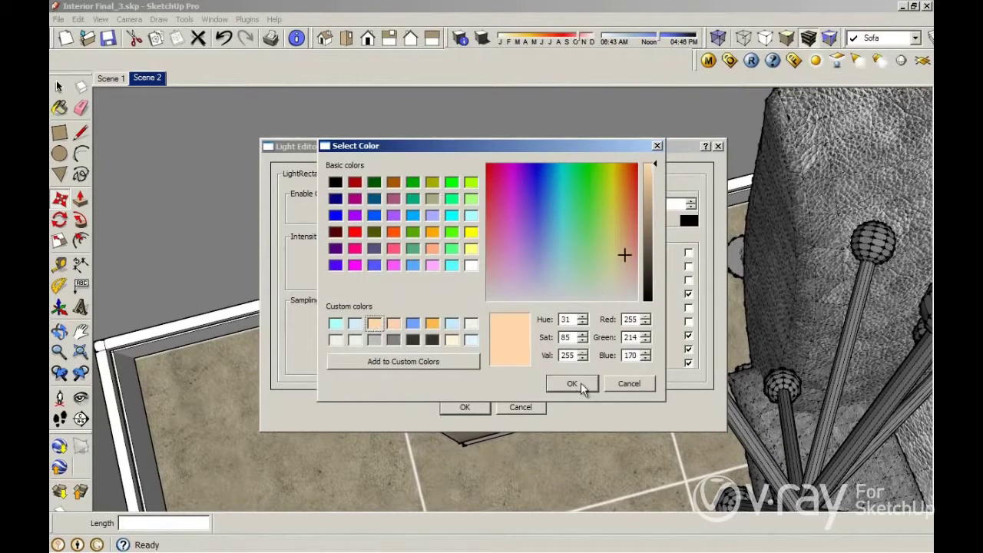
{"action": "left_click", "coordinate": [580, 383]}
{"action": "left_click", "coordinate": [688, 322]}
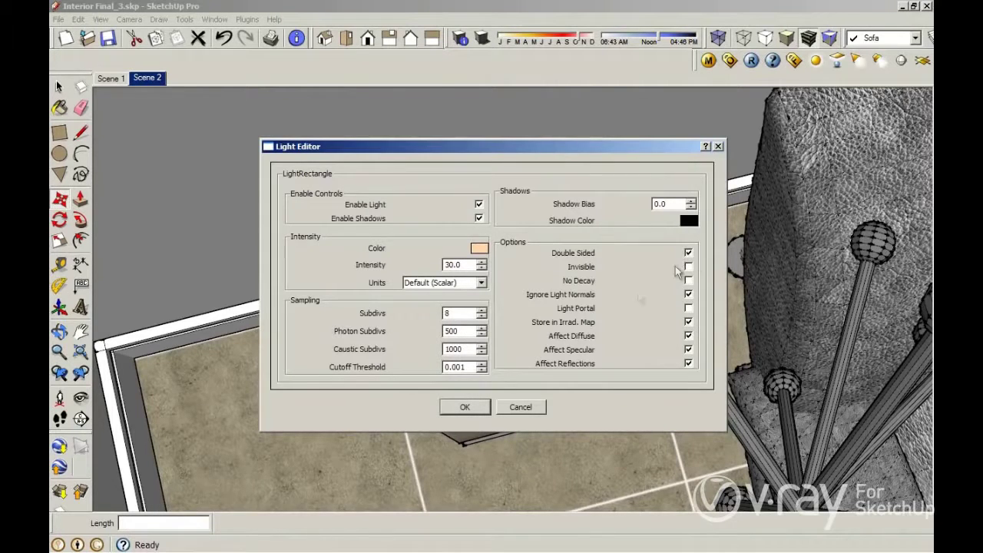
{"action": "left_click", "coordinate": [461, 409]}
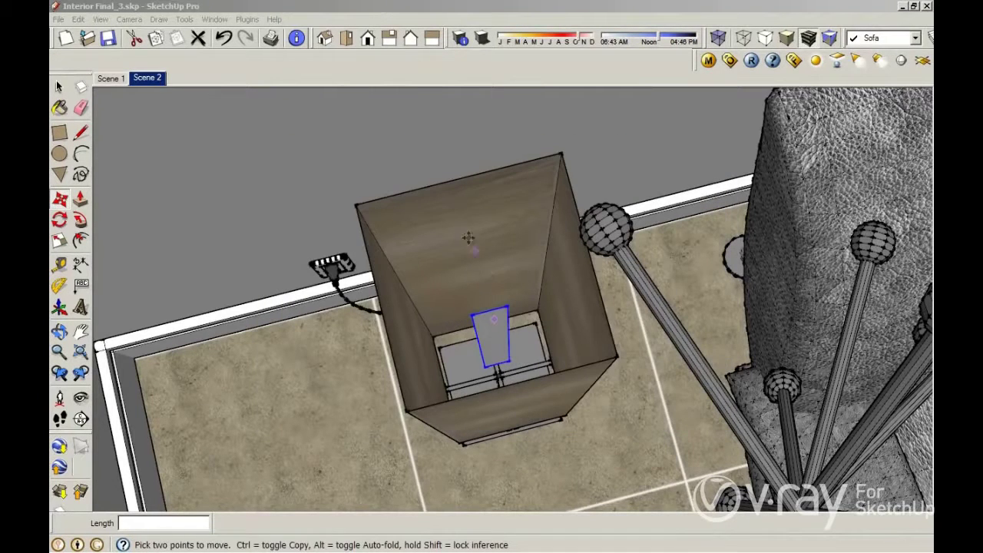
- Rotate the floor lamp's rectangle light 90° so it stands upright in the shade, orbiting to check it
{"action": "left_click", "coordinate": [60, 219]}
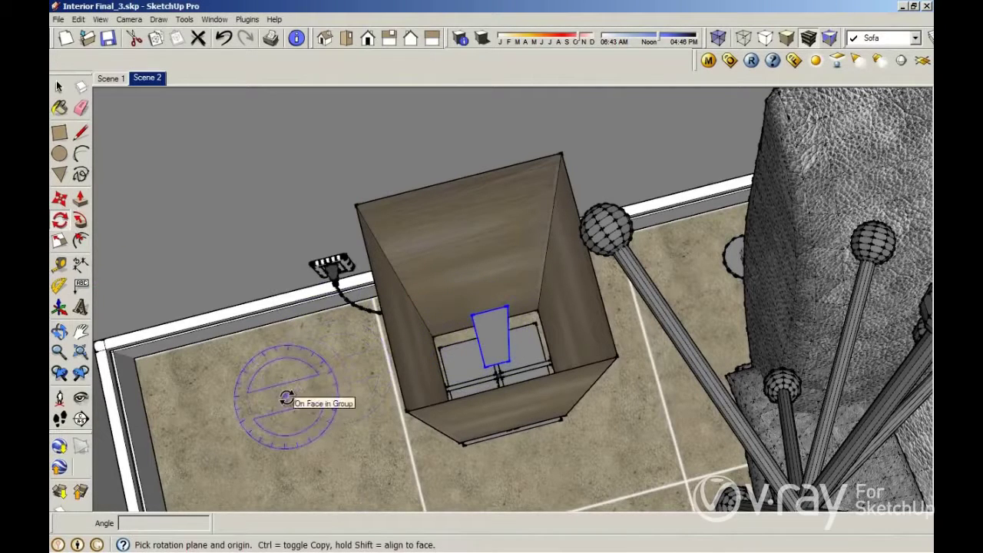
{"action": "left_click_drag", "start_coordinate": [489, 311], "coordinate": [513, 307]}
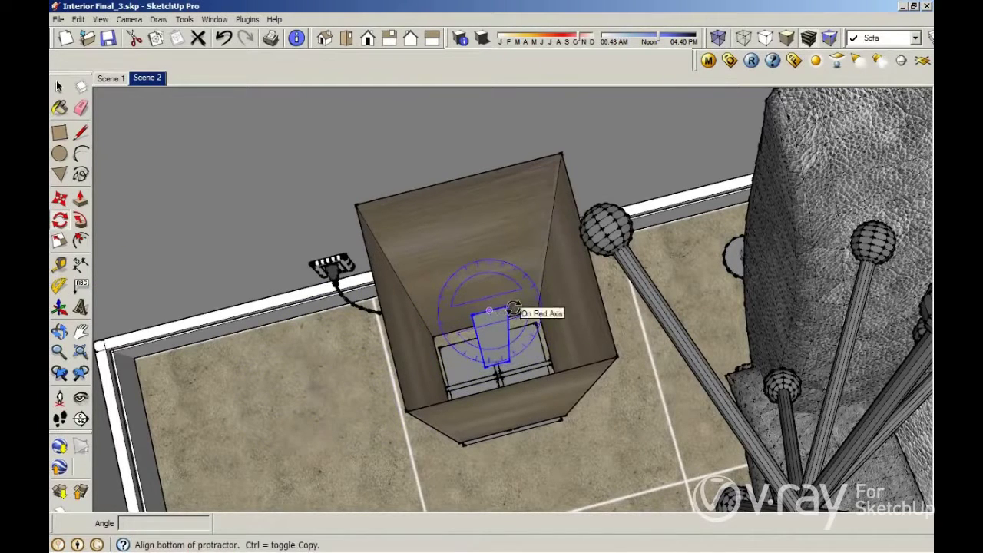
{"action": "left_click", "coordinate": [513, 307]}
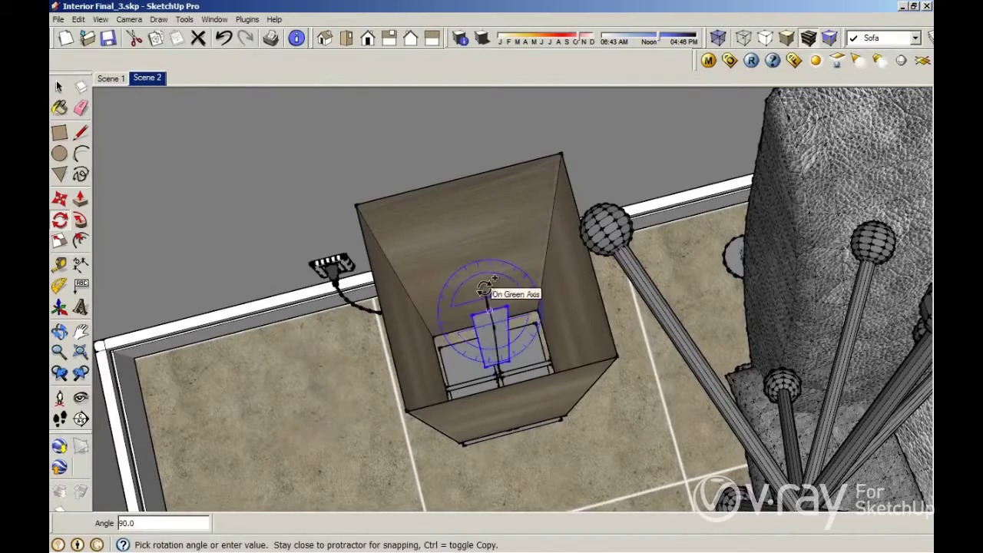
{"action": "left_click", "coordinate": [485, 287]}
{"action": "mouse_move", "coordinate": [491, 308]}
{"action": "middle_mouse_down"}
{"action": "mouse_move", "coordinate": [348, 338]}
{"action": "mouse_move", "coordinate": [331, 288]}
{"action": "middle_mouse_up"}
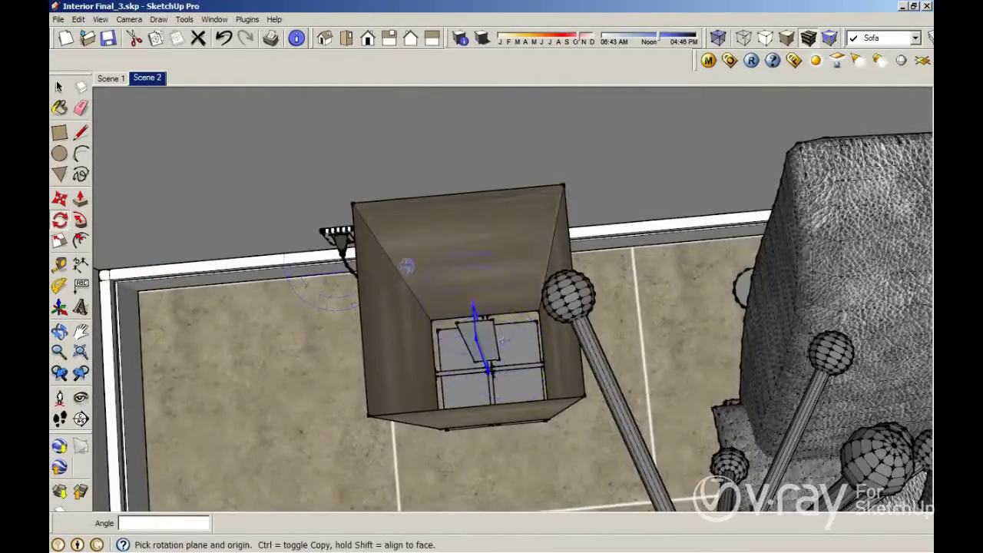
{"action": "mouse_move", "coordinate": [507, 379]}
{"action": "middle_mouse_down"}
{"action": "mouse_move", "coordinate": [461, 315]}
{"action": "mouse_move", "coordinate": [478, 289]}
{"action": "middle_mouse_up"}
{"action": "mouse_move", "coordinate": [508, 230]}
{"action": "middle_mouse_down"}
{"action": "mouse_move", "coordinate": [691, 284]}
{"action": "mouse_move", "coordinate": [583, 327]}
{"action": "mouse_move", "coordinate": [724, 362]}
{"action": "mouse_move", "coordinate": [523, 259]}
{"action": "mouse_move", "coordinate": [588, 330]}
{"action": "mouse_move", "coordinate": [599, 323]}
{"action": "middle_mouse_up"}
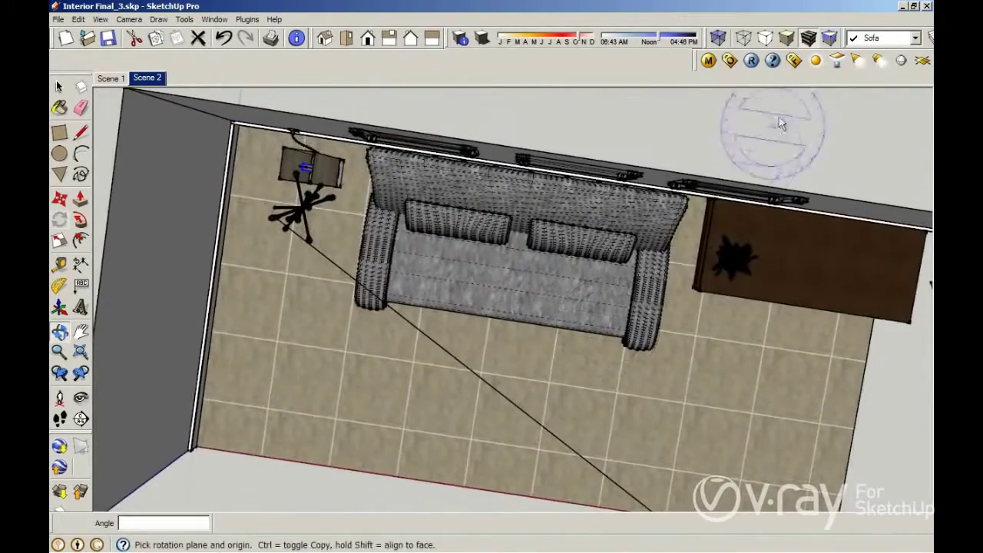
- Orbit around the room and draw a V-Ray rectangle light spanning the ceiling
{"action": "mouse_move", "coordinate": [254, 242]}
{"action": "middle_mouse_down"}
{"action": "mouse_move", "coordinate": [294, 182]}
{"action": "mouse_move", "coordinate": [289, 123]}
{"action": "middle_mouse_up"}
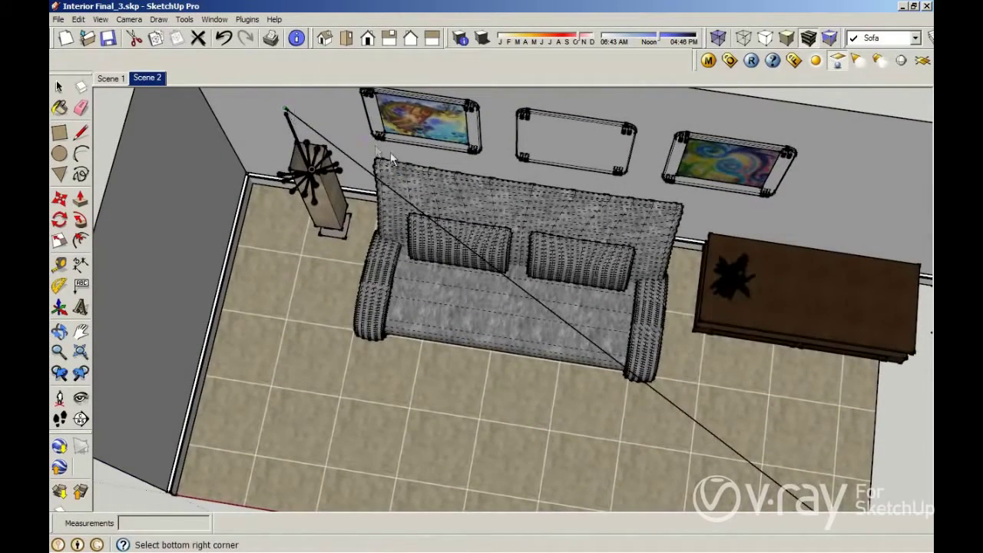
{"action": "mouse_move", "coordinate": [736, 453]}
{"action": "middle_mouse_down"}
{"action": "mouse_move", "coordinate": [637, 361]}
{"action": "mouse_move", "coordinate": [629, 368]}
{"action": "middle_mouse_up"}
{"action": "key", "text": "space"}
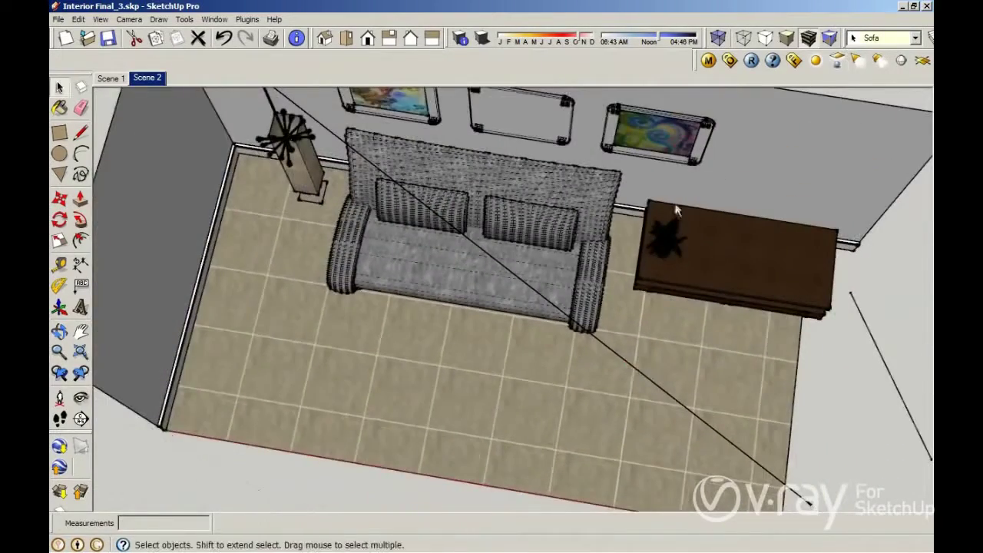
{"action": "middle_click_drag", "start_coordinate": [671, 212], "coordinate": [764, 119]}
{"action": "left_click", "coordinate": [837, 60]}
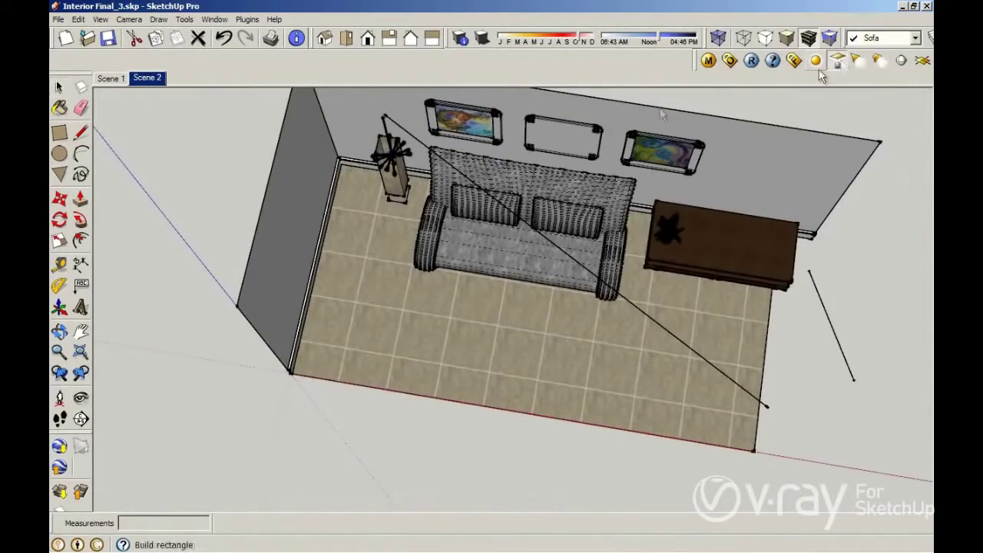
{"action": "left_click", "coordinate": [386, 115]}
{"action": "left_click", "coordinate": [768, 408]}
- Draw a second V-Ray rectangle light covering the window opening on the room's right side
{"action": "middle_click_drag", "start_coordinate": [821, 407], "coordinate": [776, 129]}
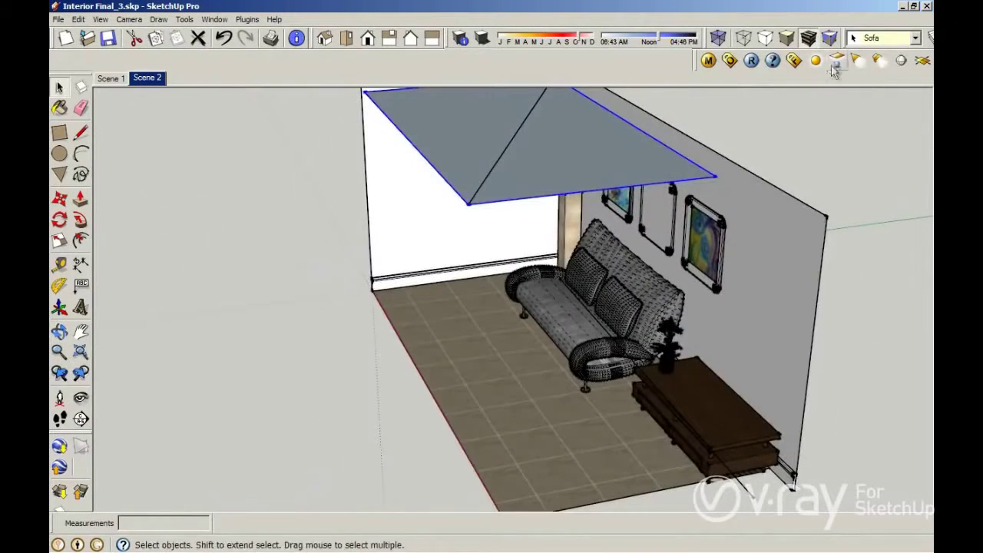
{"action": "left_click", "coordinate": [837, 60]}
{"action": "middle_click_drag", "start_coordinate": [638, 383], "coordinate": [378, 213]}
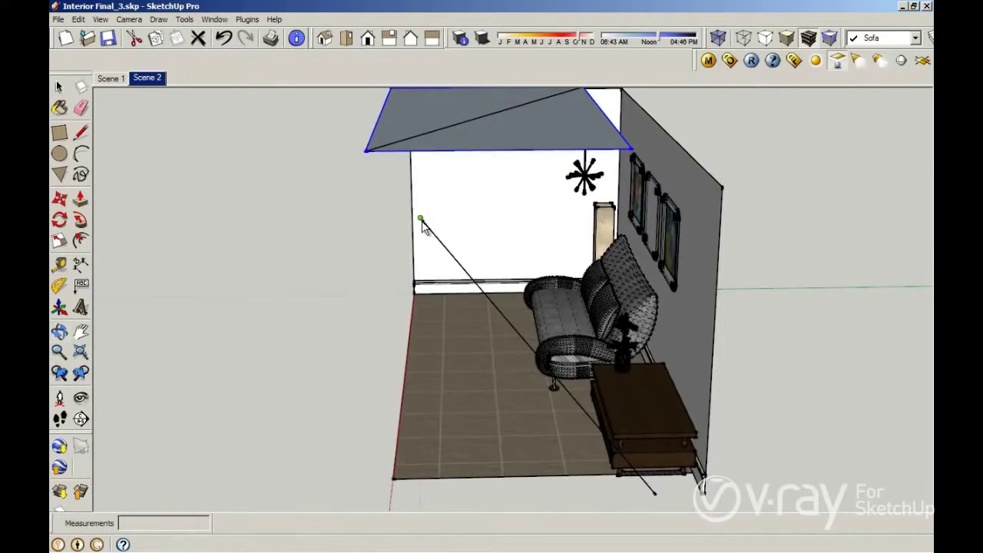
{"action": "left_click", "coordinate": [421, 219]}
{"action": "left_click", "coordinate": [658, 493]}
{"action": "middle_click_drag", "start_coordinate": [331, 340], "coordinate": [757, 291]}
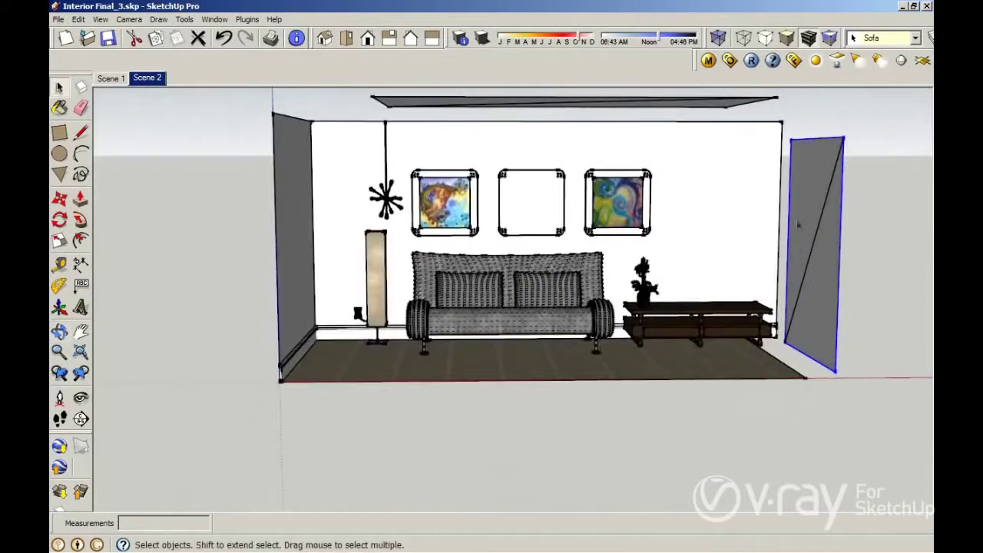
- Open the Light Editor for the window rectangle light via V-Ray for Sketchup > Edit light
{"action": "right_click", "coordinate": [826, 199]}
{"action": "right_click", "coordinate": [820, 160]}
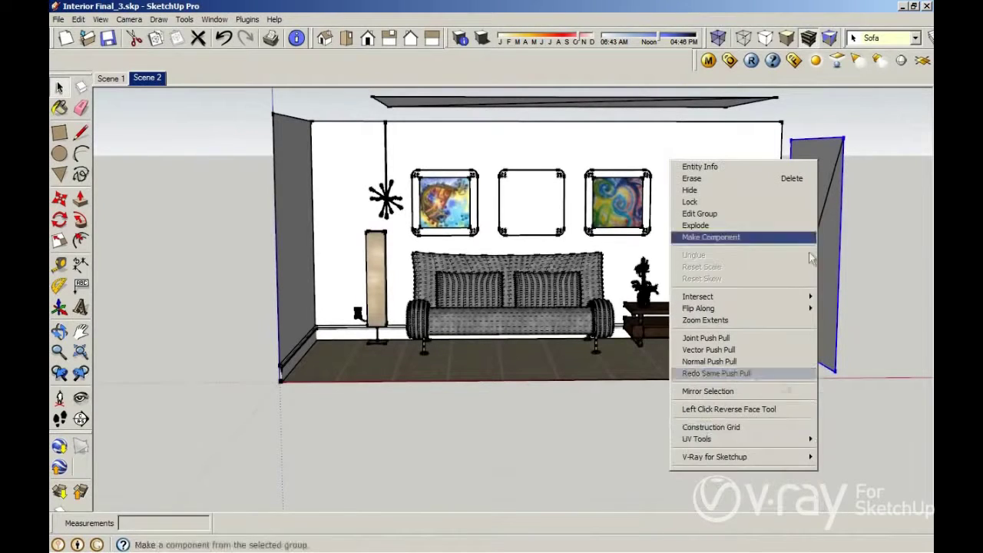
{"action": "left_click", "coordinate": [837, 457]}
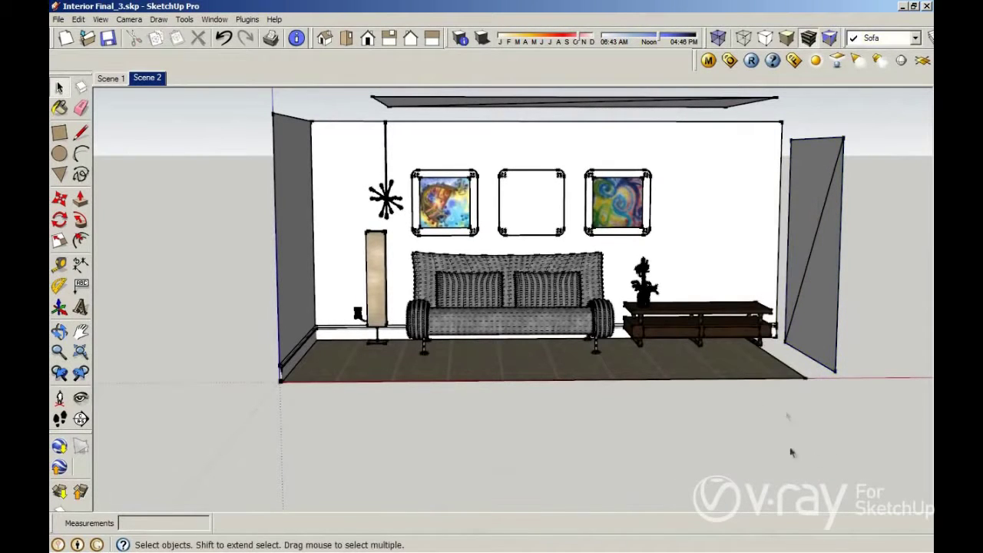
{"action": "right_click", "coordinate": [786, 200]}
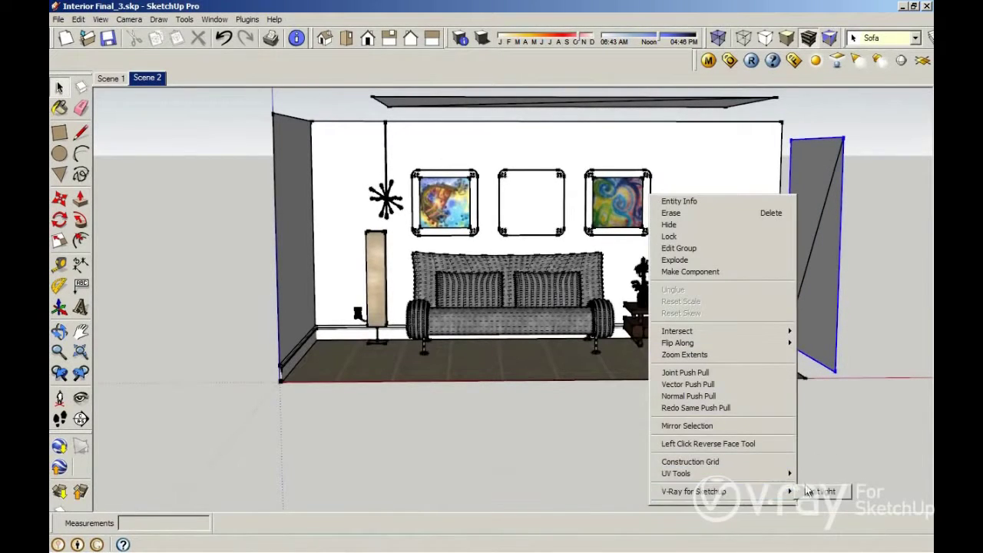
{"action": "left_click", "coordinate": [834, 492]}
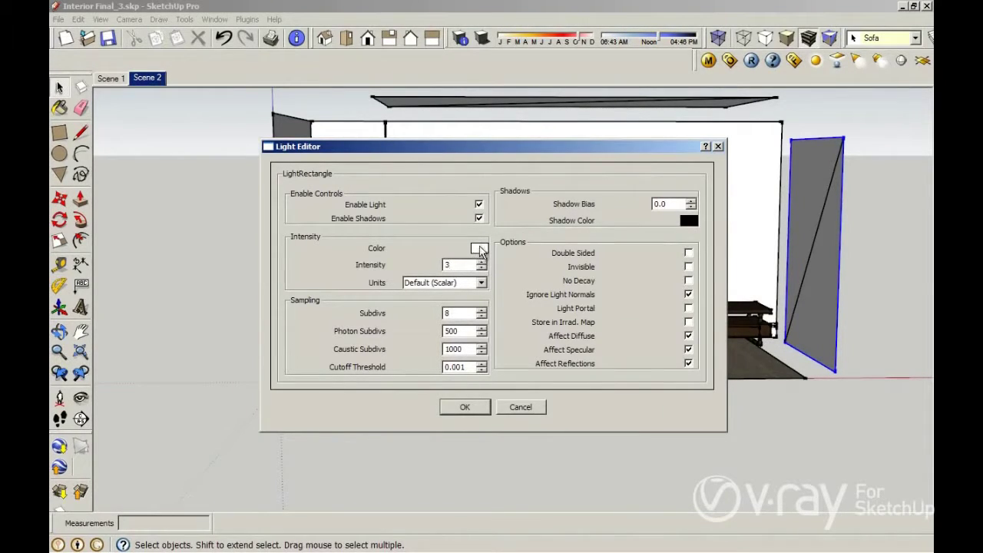
- Give the window light a light-blue colour with Store in Irrad. Map enabled and apply
{"action": "left_click", "coordinate": [479, 248]}
{"action": "left_click", "coordinate": [470, 339]}
{"action": "left_click", "coordinate": [572, 383]}
{"action": "left_click", "coordinate": [686, 323]}
{"action": "left_click", "coordinate": [470, 408]}
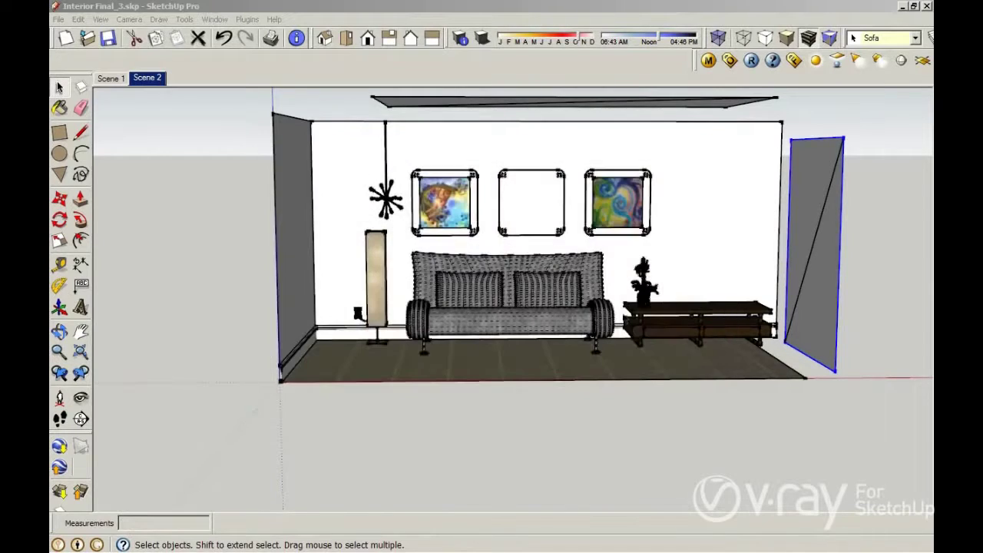
- Set the ceiling light to intensity 3 with Store in Irrad. Map enabled, then return to Scene 2
{"action": "middle_click_drag", "start_coordinate": [557, 203], "coordinate": [432, 66]}
{"action": "right_click", "coordinate": [404, 100]}
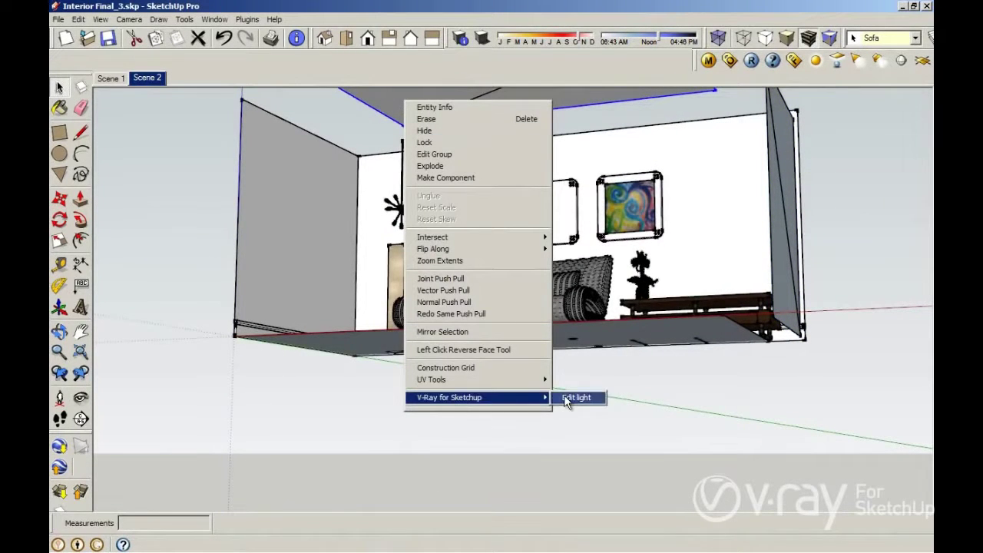
{"action": "mouse_move", "coordinate": [449, 397]}
{"action": "left_click", "coordinate": [569, 397]}
{"action": "type", "text": "3"}
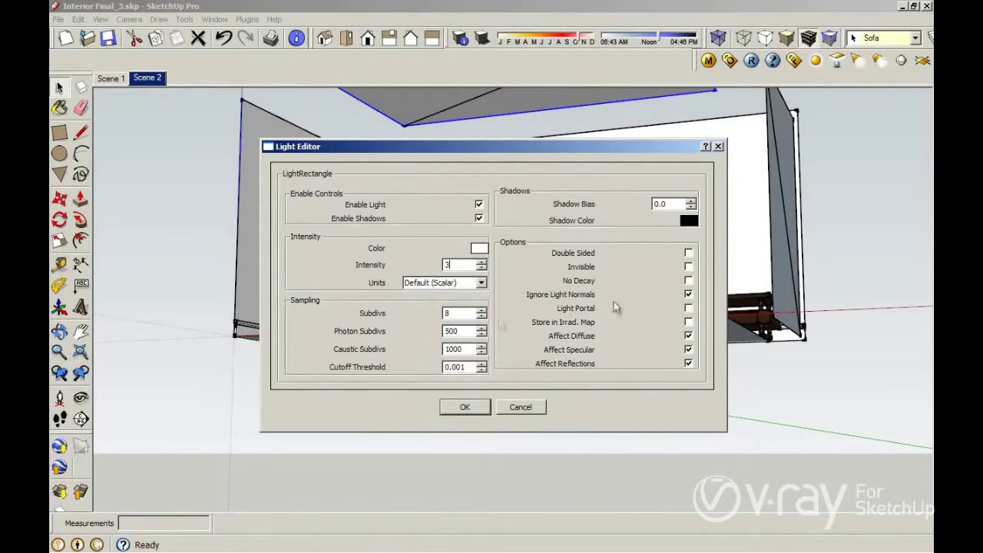
{"action": "left_click", "coordinate": [688, 322]}
{"action": "left_click", "coordinate": [464, 407]}
{"action": "left_click", "coordinate": [149, 79]}
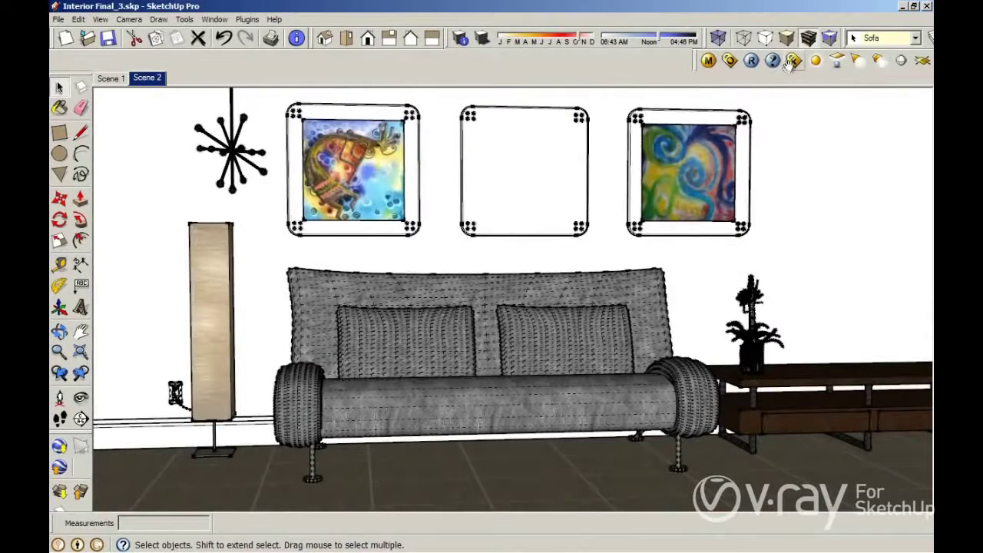
- Show the last render in the V-Ray frame buffer with its render history panel open
{"action": "left_click", "coordinate": [792, 62]}
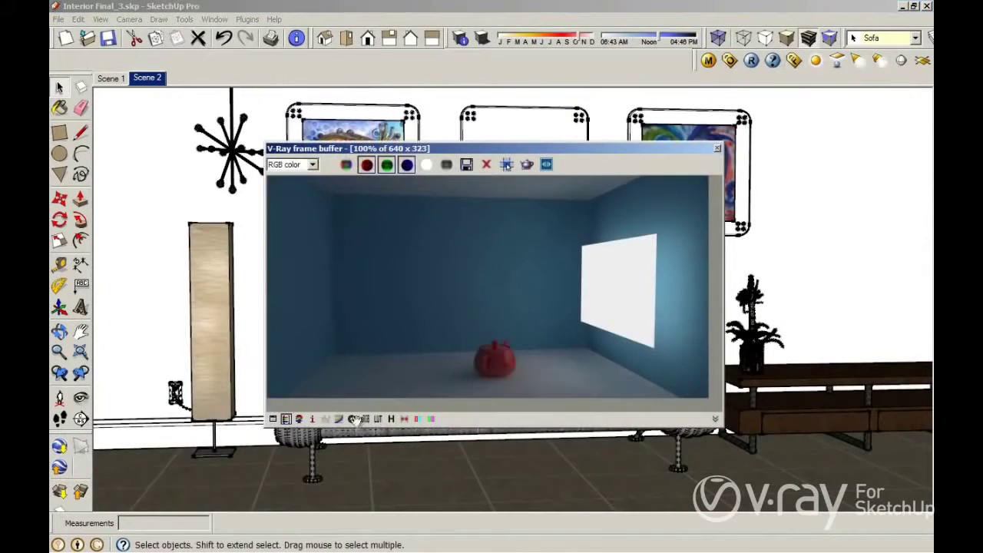
{"action": "left_click", "coordinate": [391, 418]}
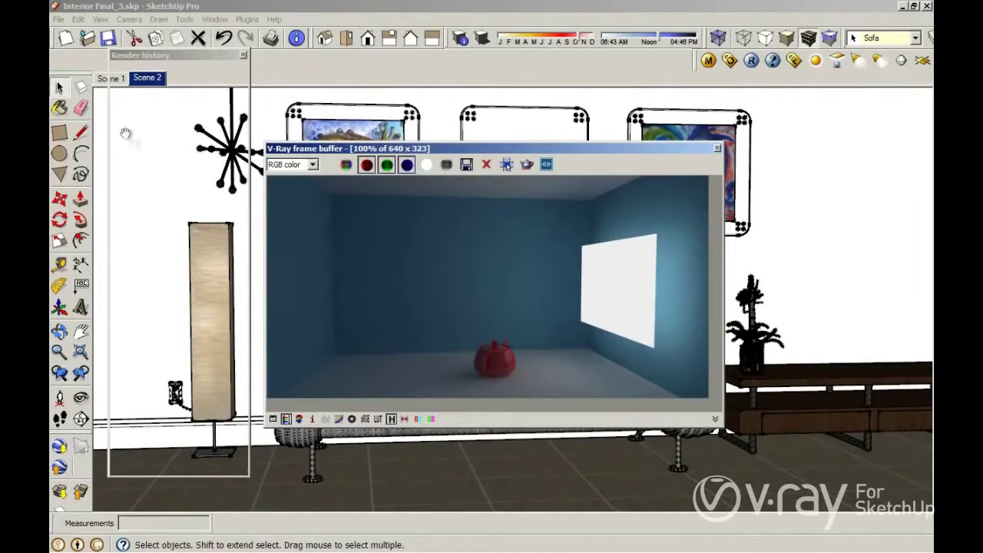